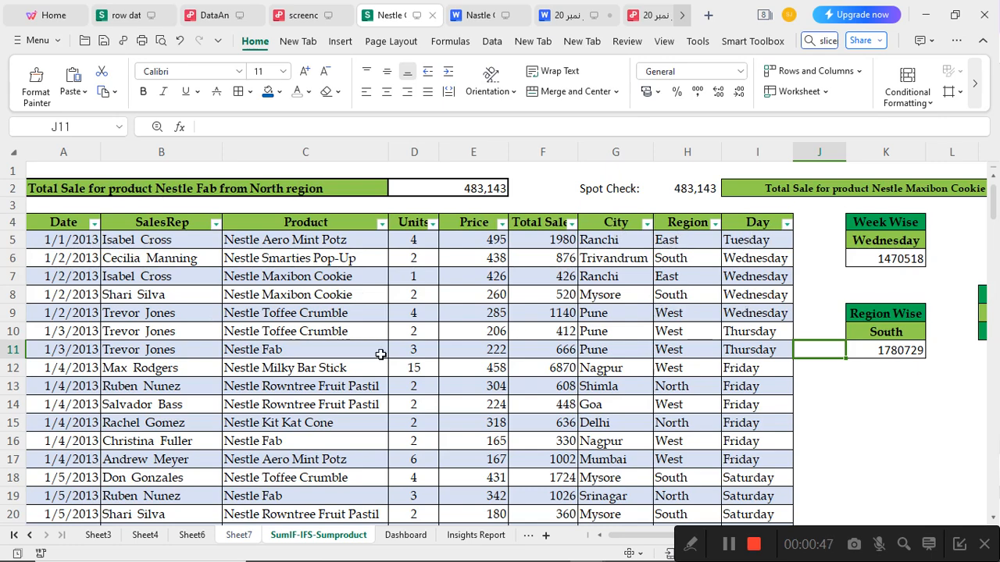
Examine the extent of the sales table from its Date header to the last row, including the product entries
click(53, 225)
key(ctrl+shift+Right)
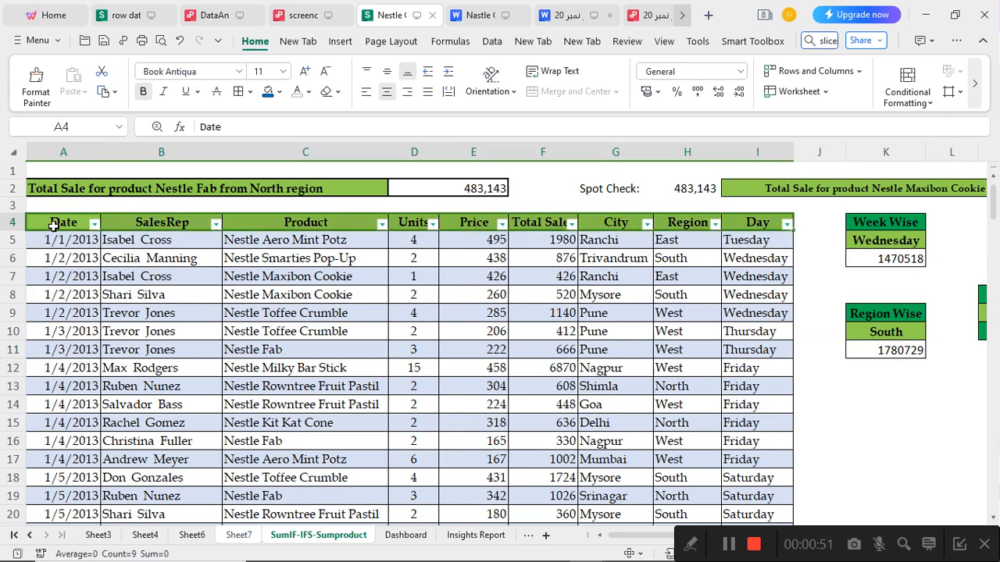
key(ctrl+shift+Down)
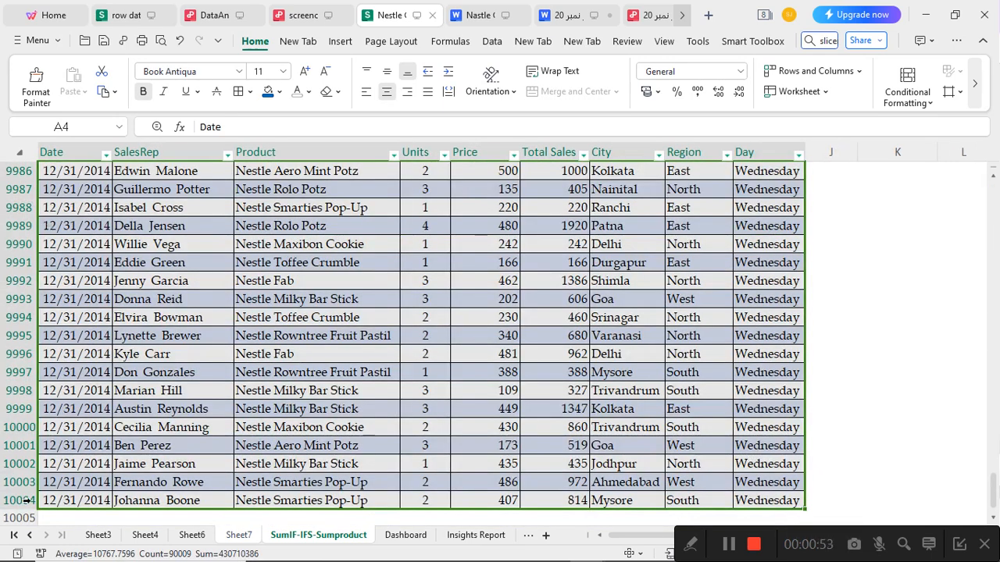
key(ctrl+Home)
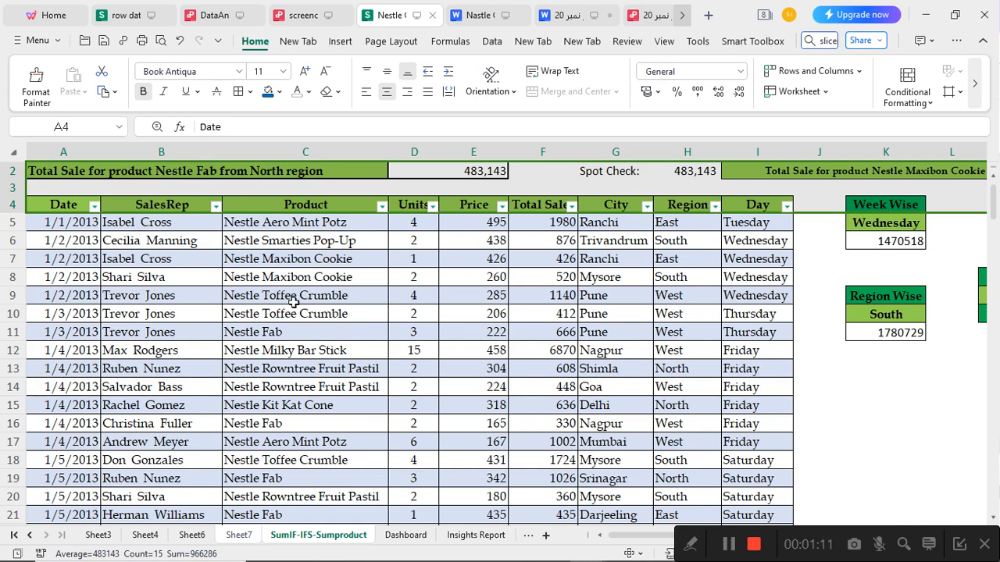
click(273, 334)
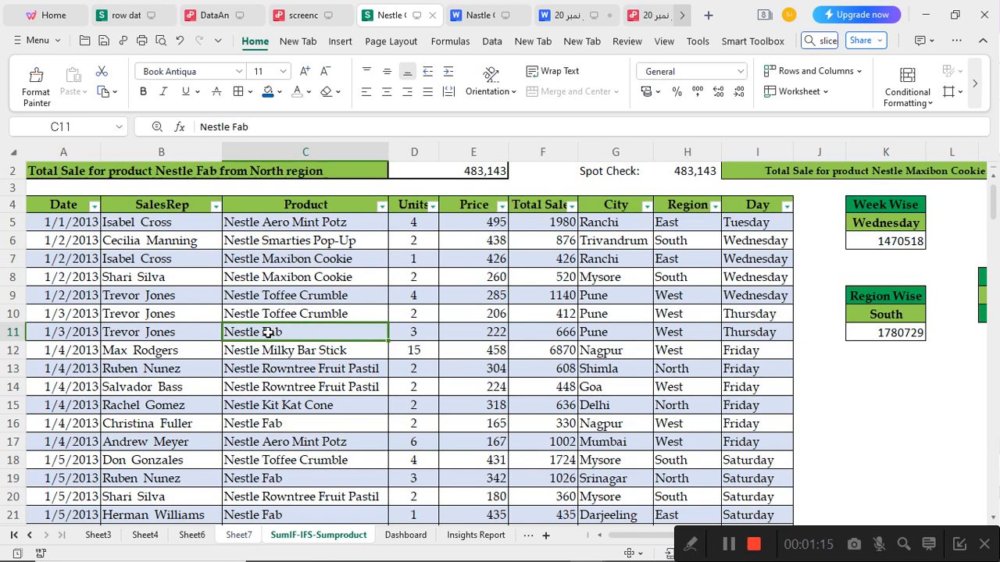
scroll(284, 333, up, 1)
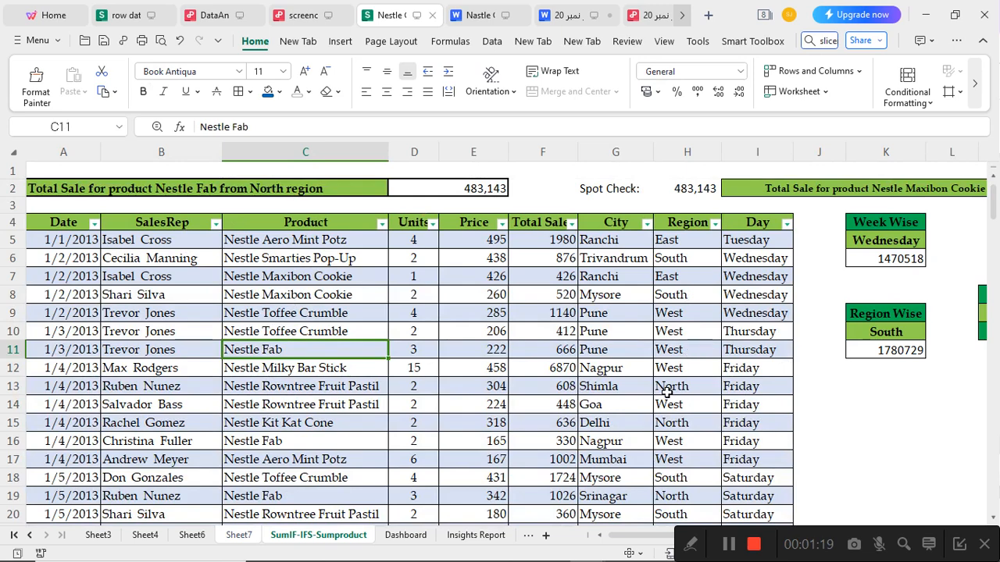
Open the SUMIFS formula for Nestle Fab in the North region and examine its sum range in the Total Sales column
double_click(456, 187)
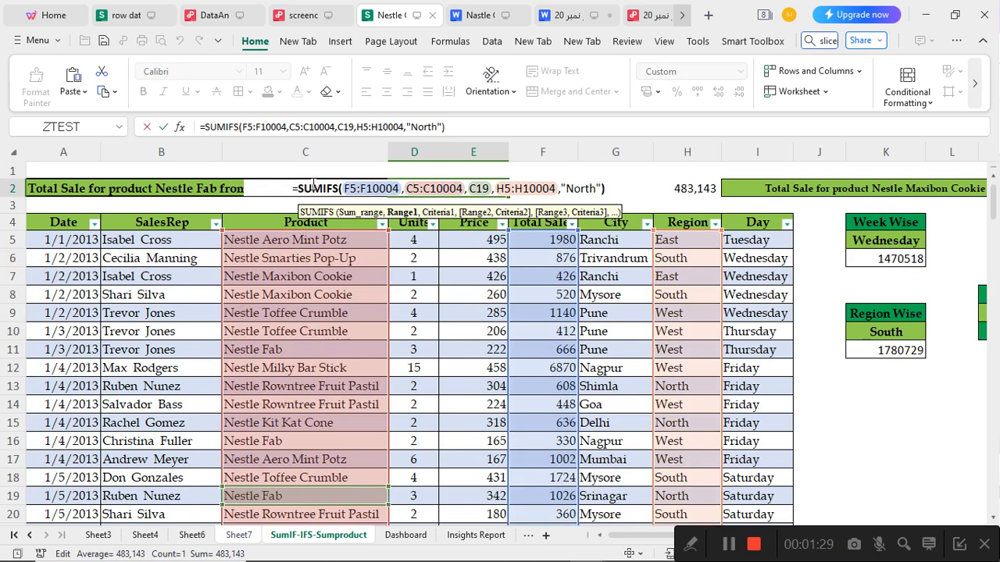
click(269, 128)
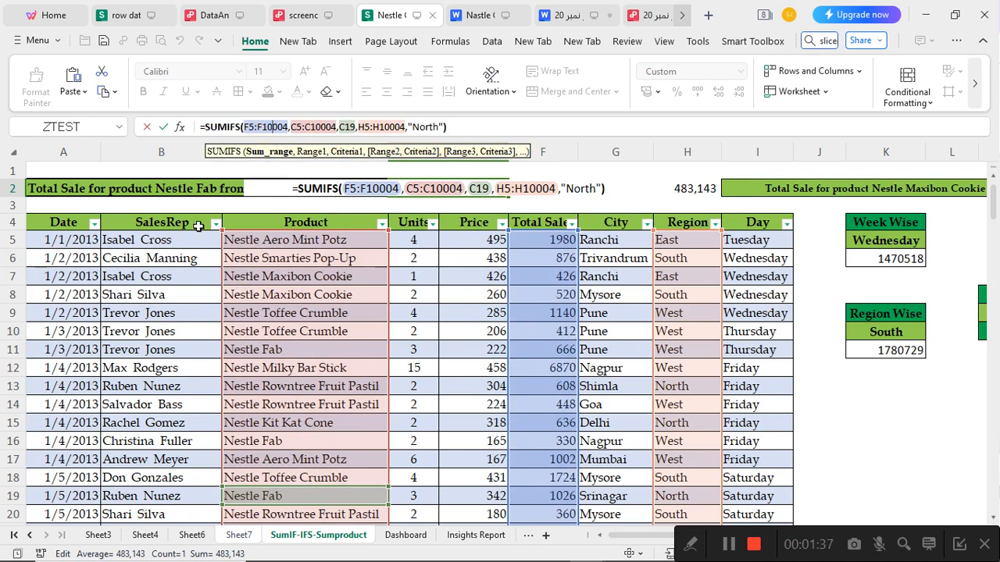
scroll(285, 286, down, 2)
scroll(285, 286, up, 2)
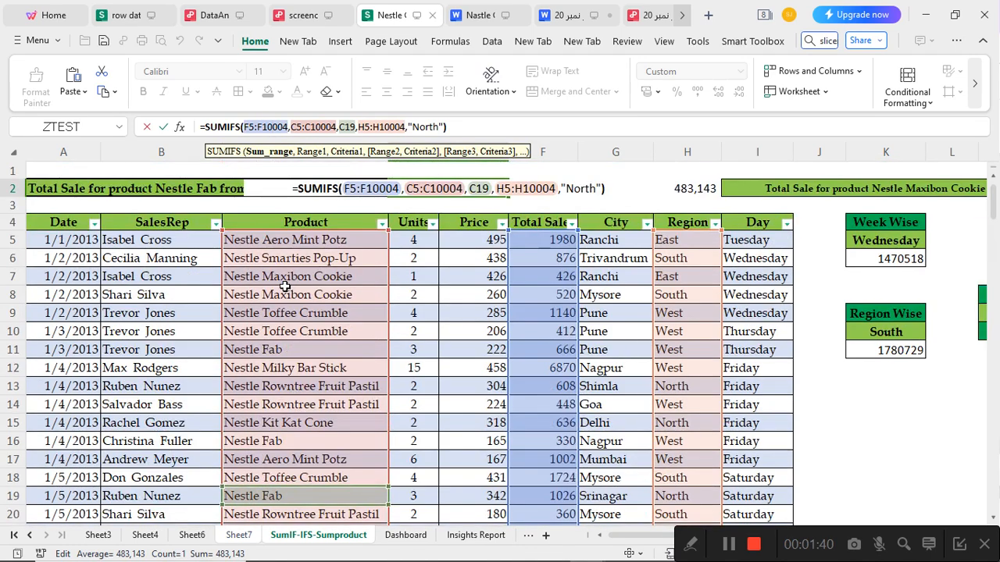
Examine the formula's product range, product criterion, region range and North criterion, and close it without changing anything
click(305, 128)
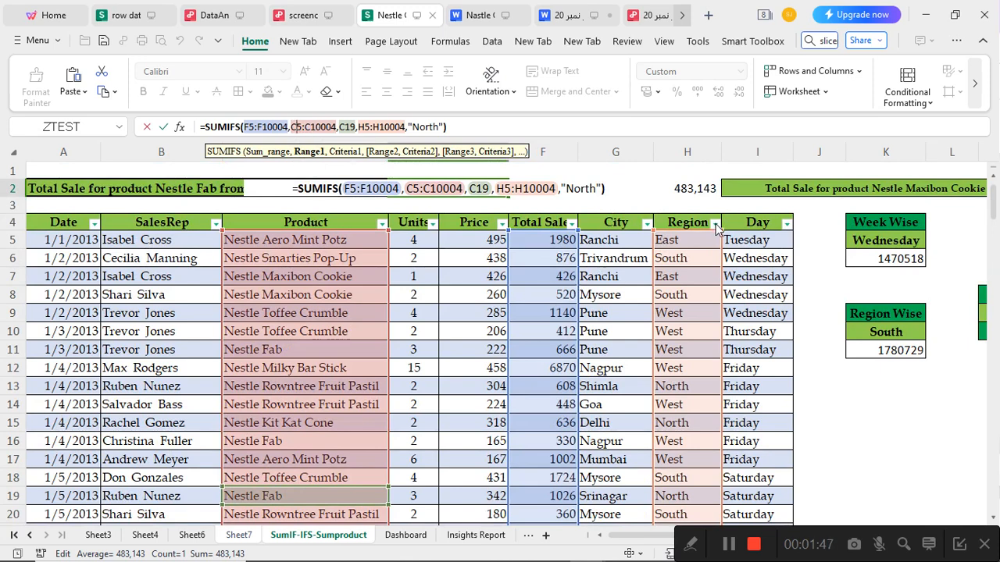
scroll(687, 260, down, 1)
scroll(687, 260, up, 1)
scroll(680, 257, down, 2)
scroll(676, 260, up, 2)
click(341, 152)
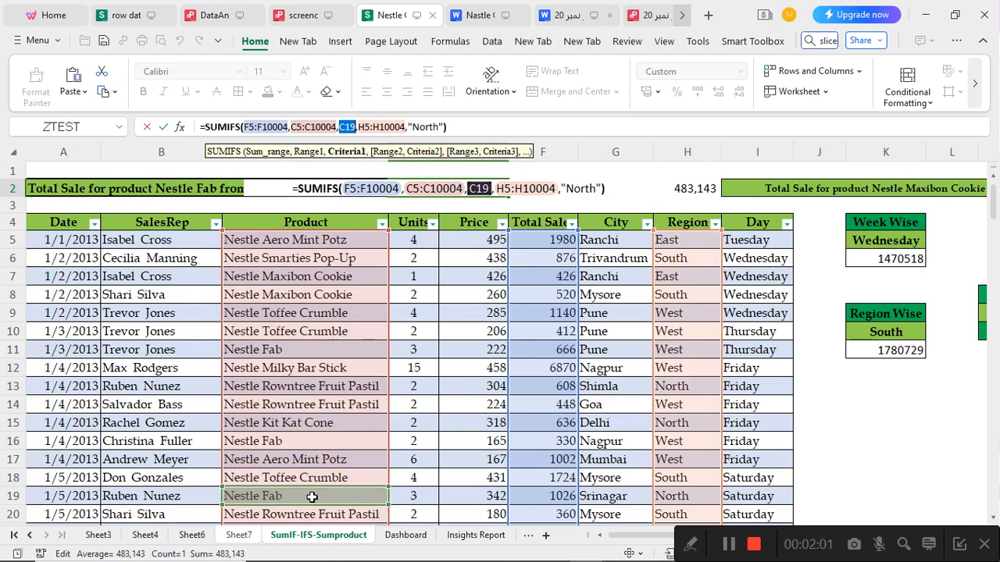
click(396, 127)
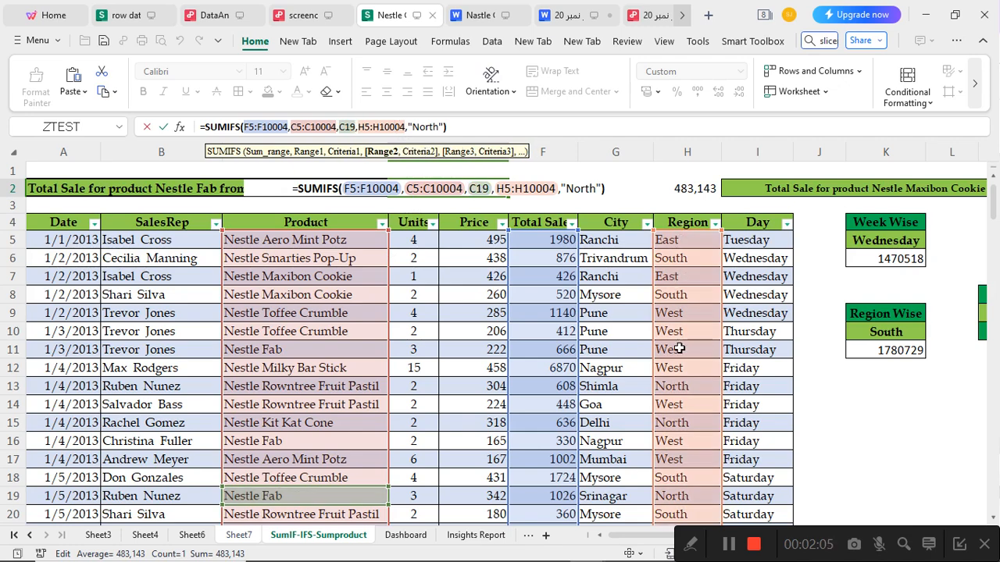
click(481, 189)
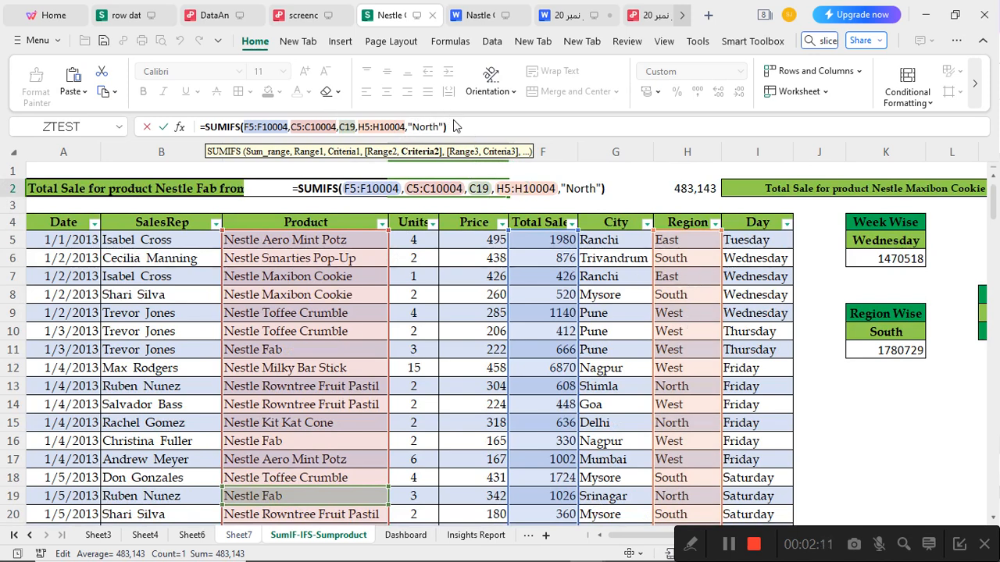
key(Return)
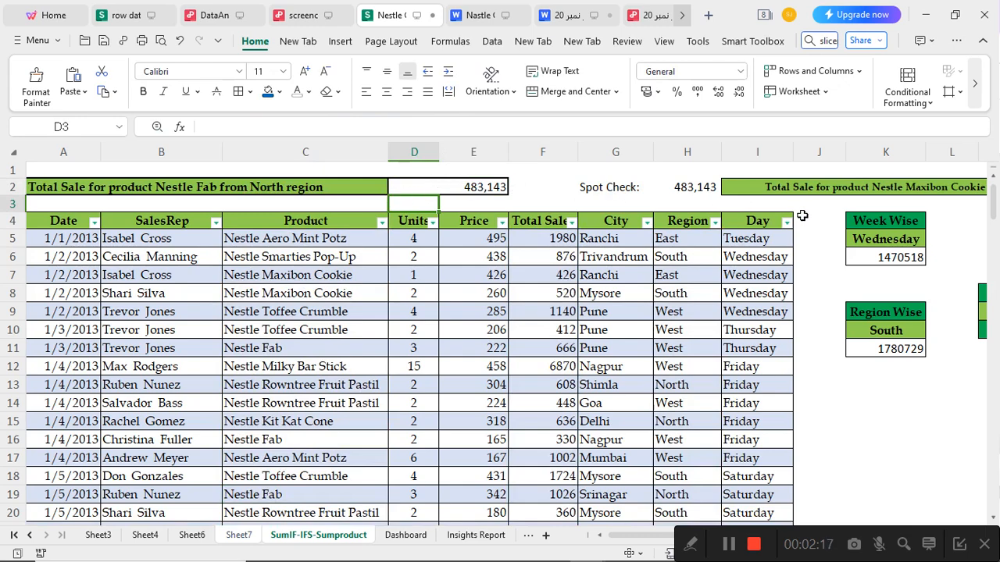
Clear the formula in O2 beside the Nestle Maxibon Cookie label and start a new SUMIFS function there
drag(654, 535, 738, 534)
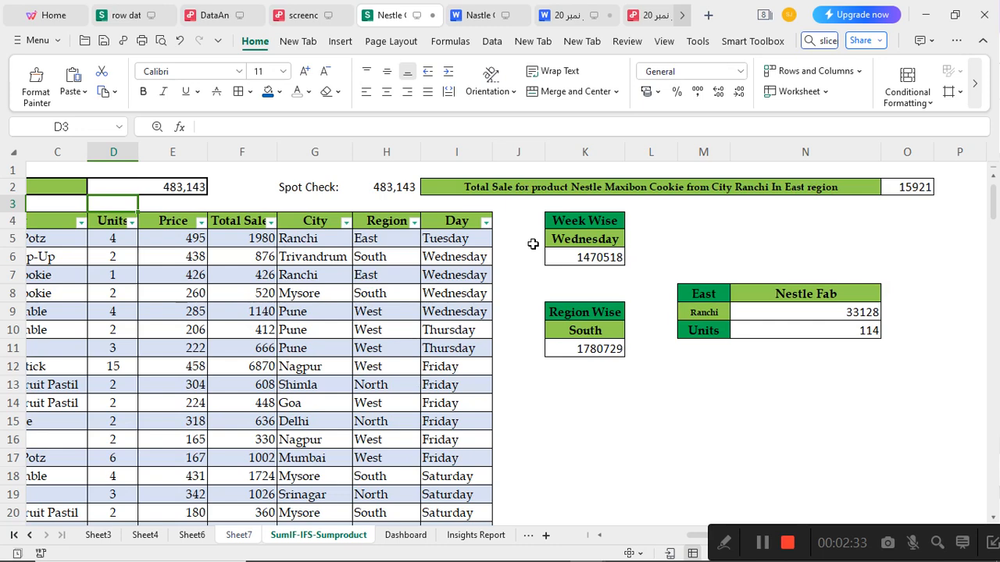
click(605, 187)
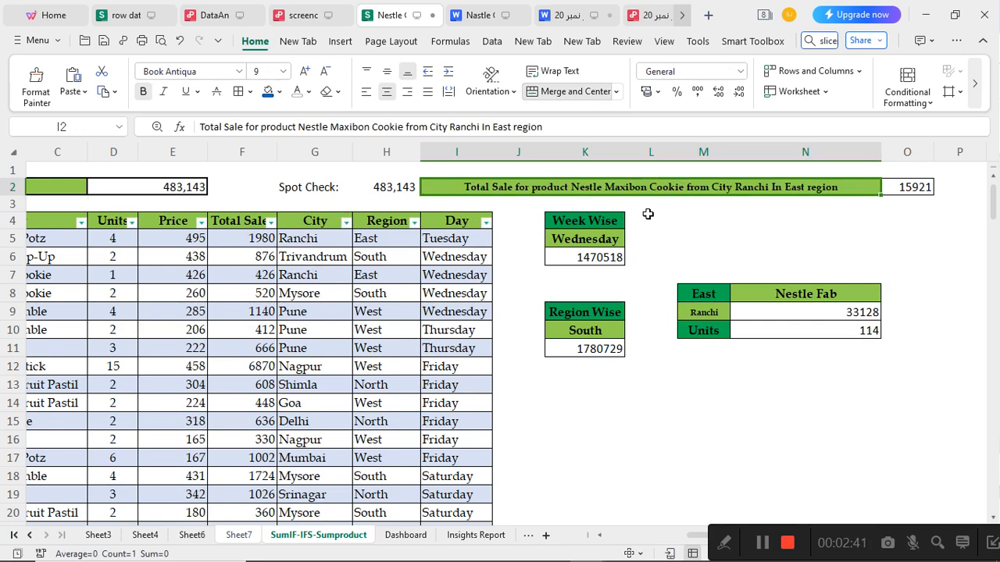
double_click(903, 188)
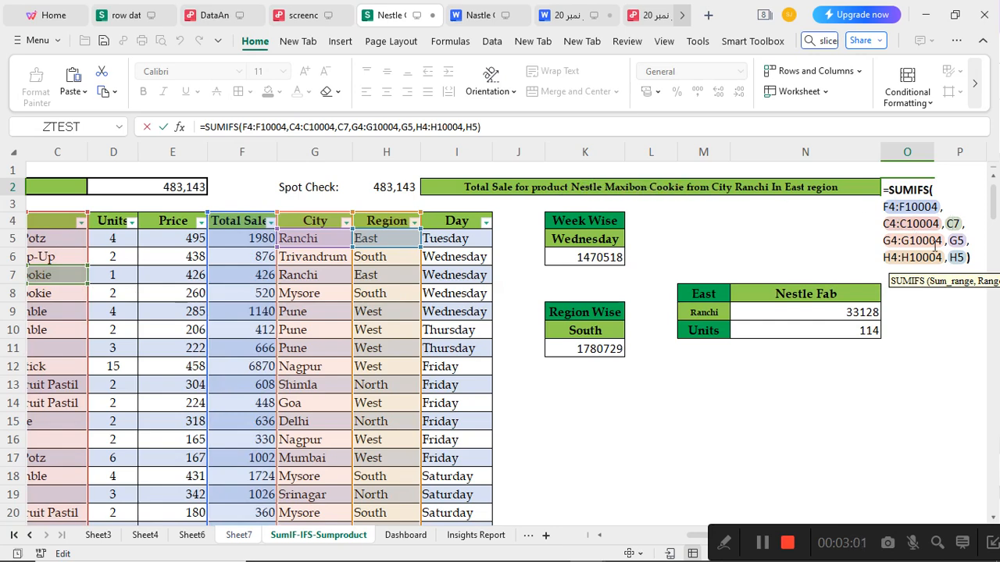
key(ctrl+a)
key(BackSpace)
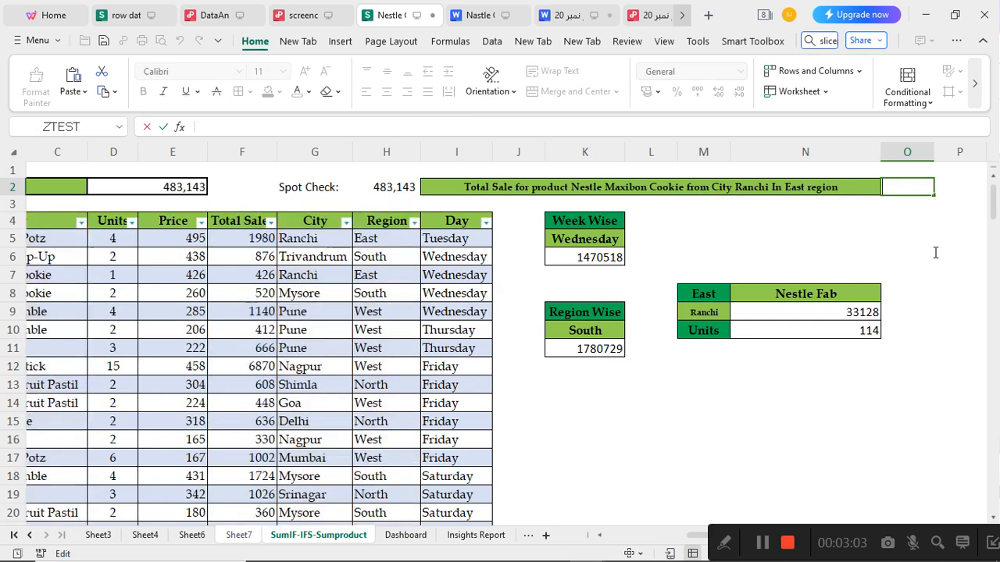
text(=sumi)
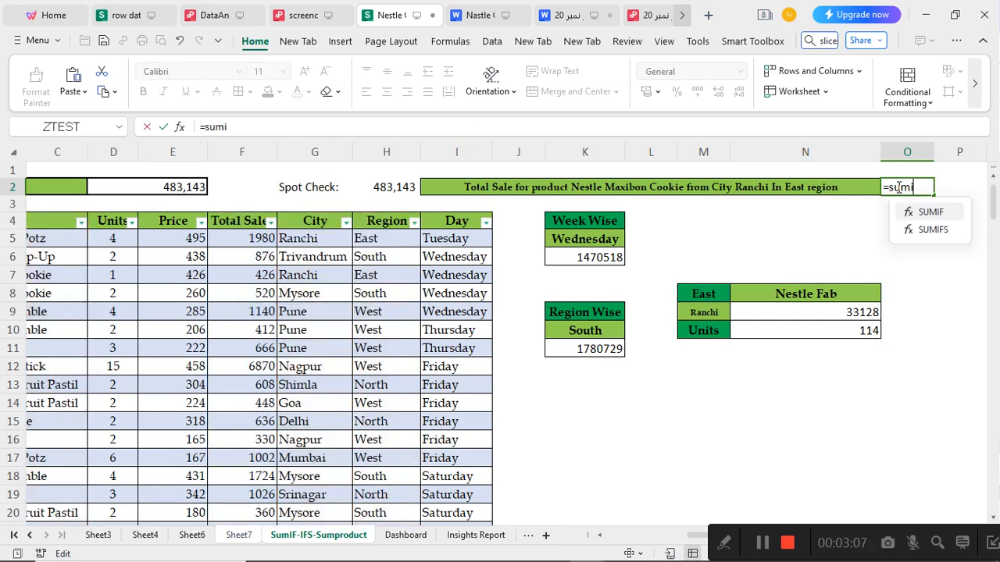
text(f)
double_click(929, 230)
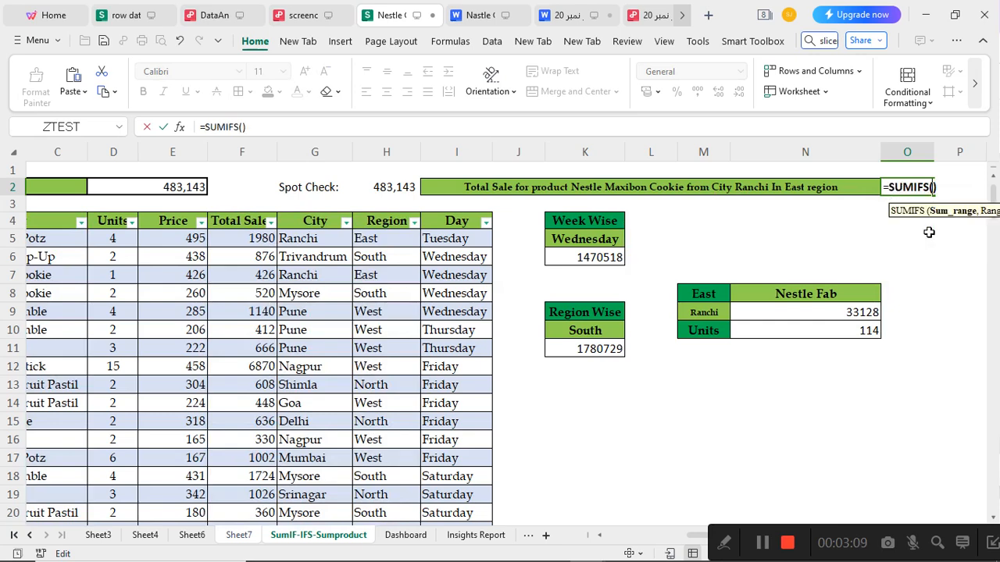
click(249, 239)
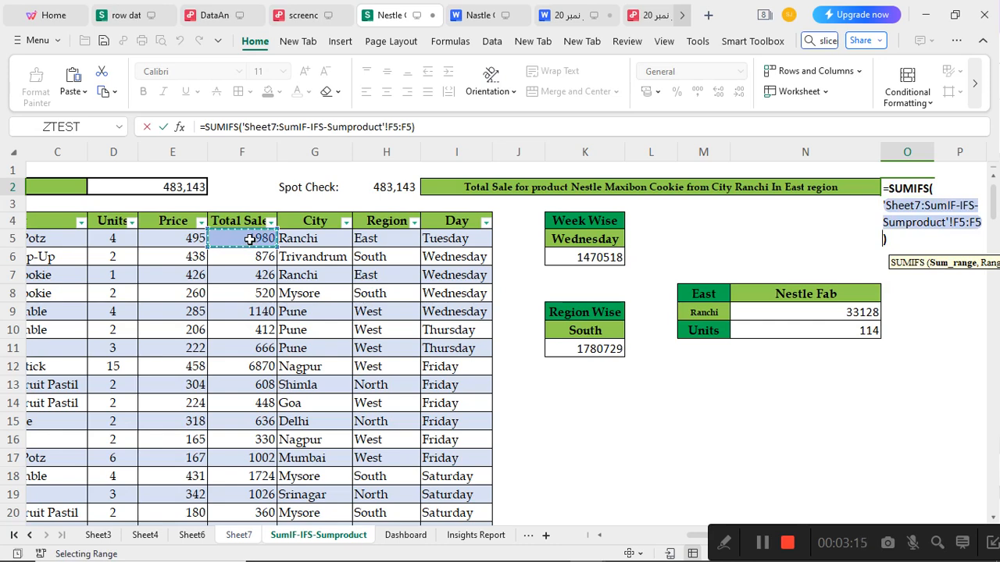
key(ctrl+shift+Down)
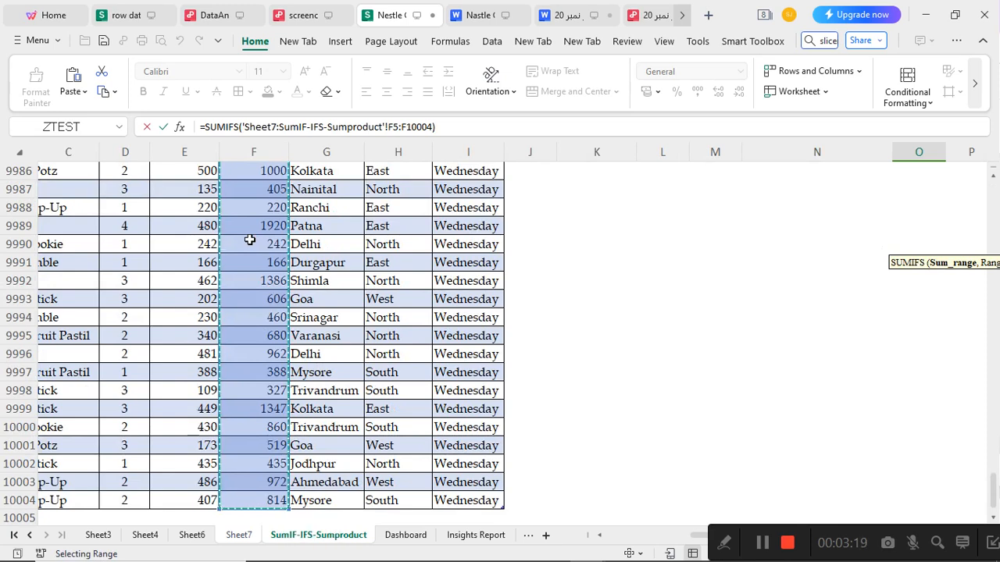
double_click(431, 127)
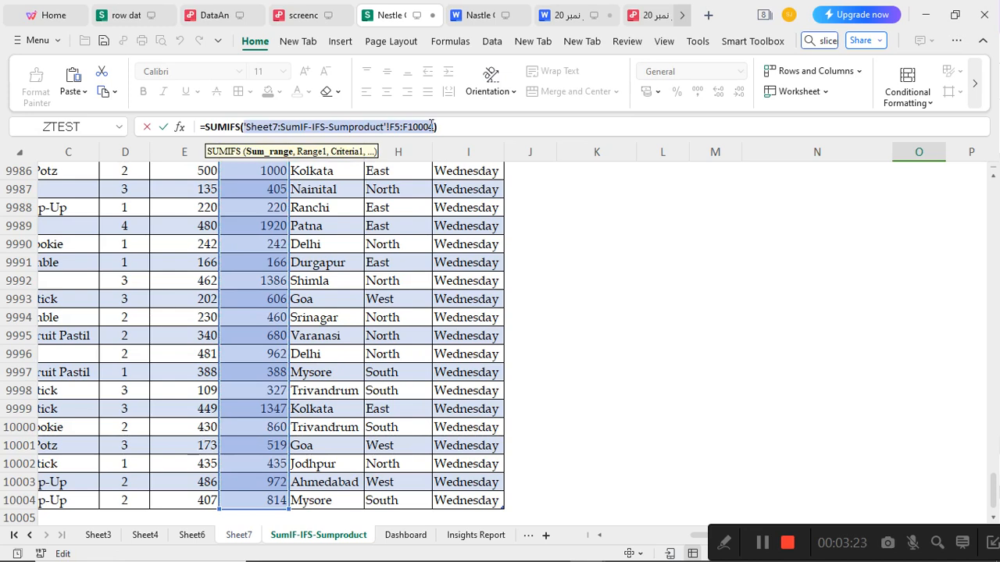
text(,)
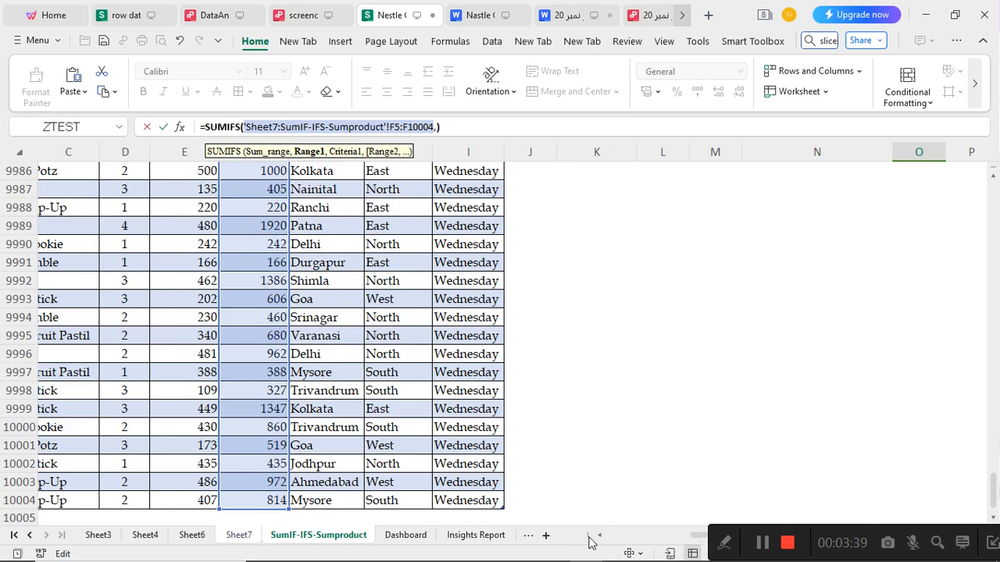
scroll(701, 536, left, 5)
scroll(712, 537, right, 2)
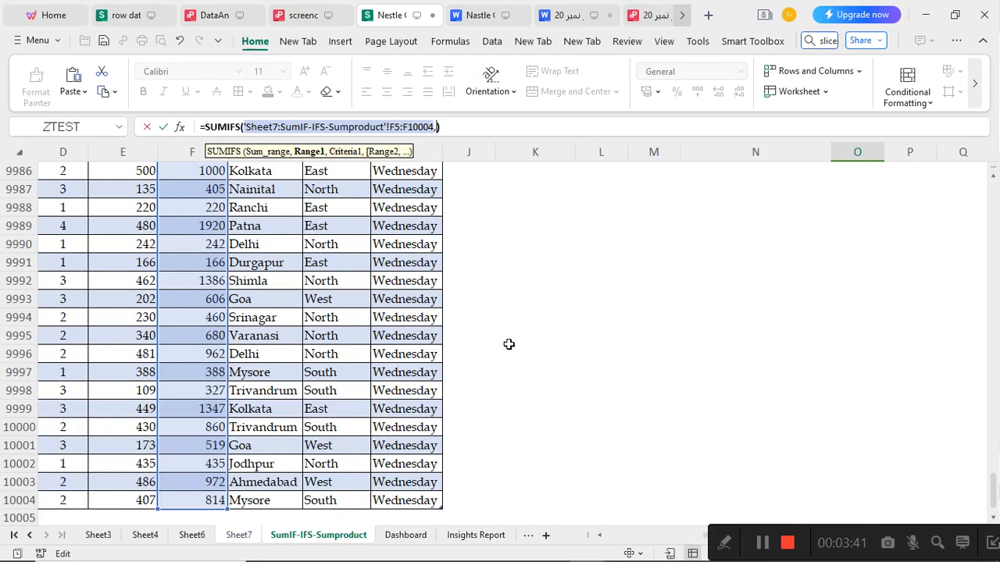
key(BackSpace)
key(BackSpace)
key(BackSpace)
key(BackSpace)
key(BackSpace)
key(BackSpace)
key(BackSpace)
key(BackSpace)
key(BackSpace)
key(BackSpace)
key(BackSpace)
key(BackSpace)
key(BackSpace)
key(BackSpace)
key(BackSpace)
key(BackSpace)
key(BackSpace)
key(BackSpace)
key(BackSpace)
key(BackSpace)
key(BackSpace)
key(BackSpace)
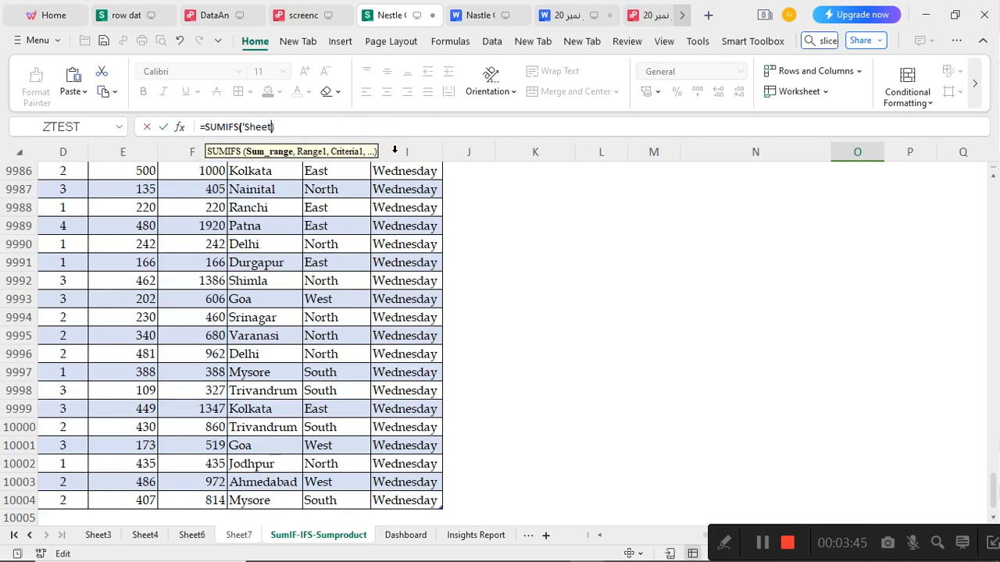
key(BackSpace)
key(BackSpace)
key(BackSpace)
key(BackSpace)
click(245, 347)
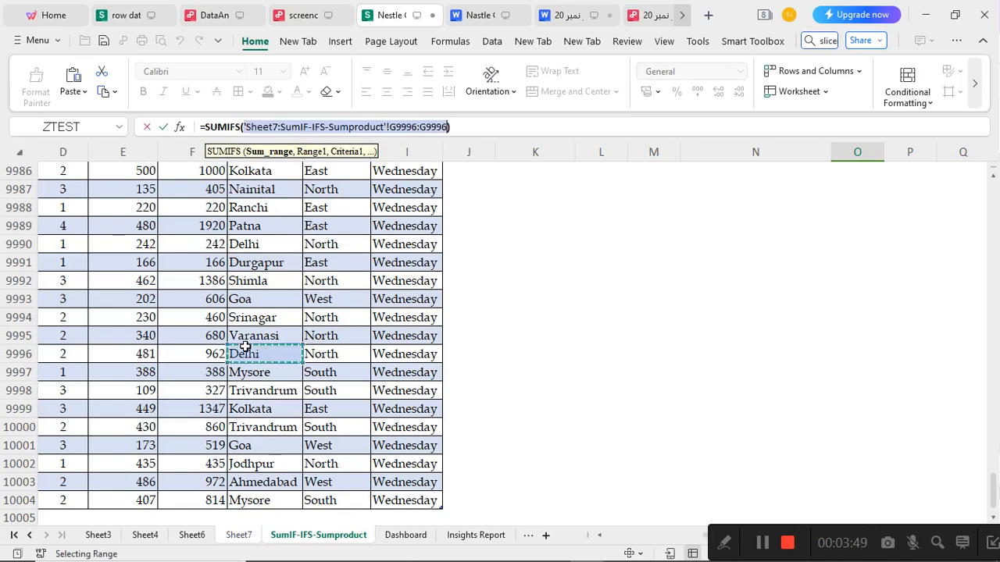
key(ctrl+shift+Up)
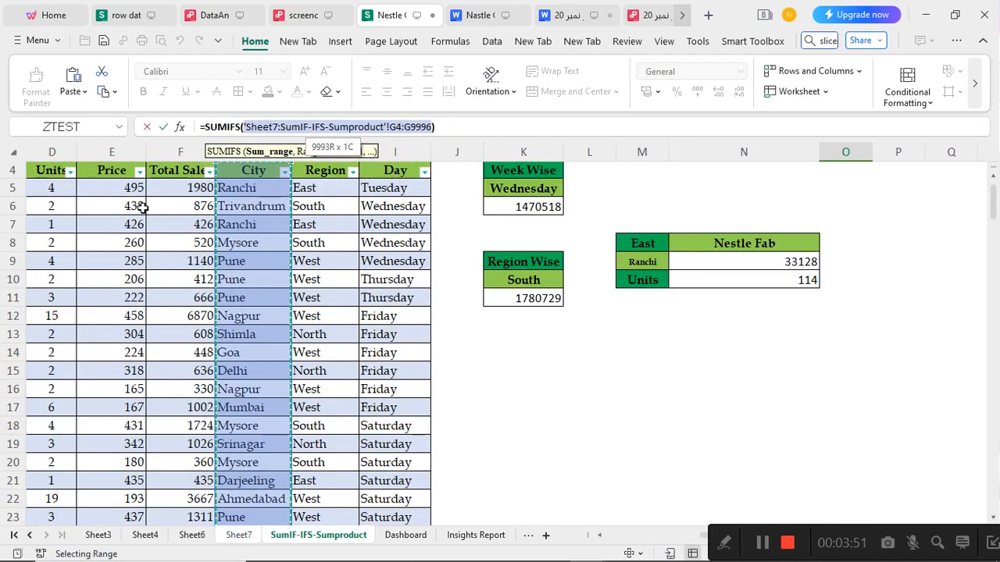
Set the SUMIFS sum range to the Total Sales column, F4:F10004, and add a comma for the next argument
click(160, 189)
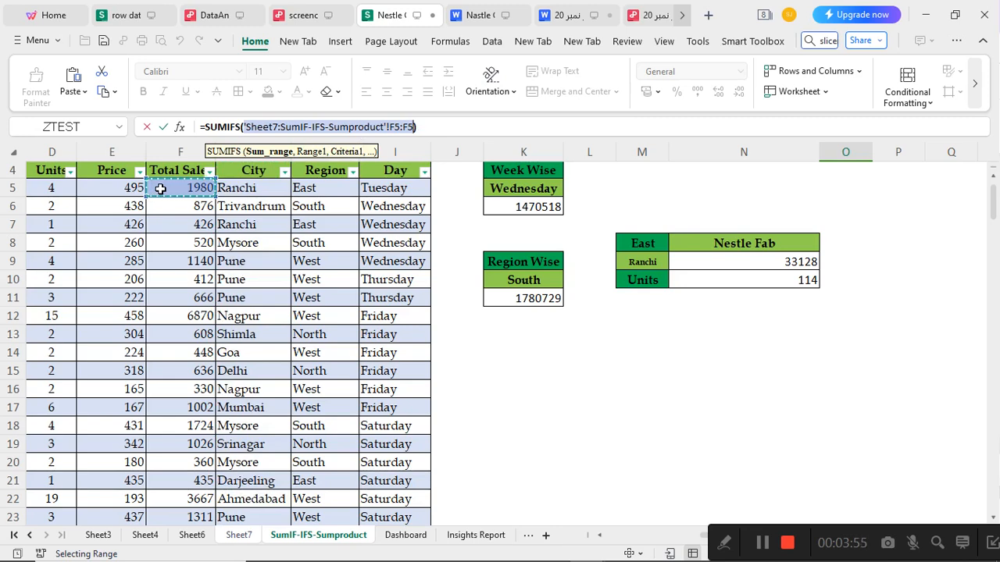
scroll(534, 320, up, 1)
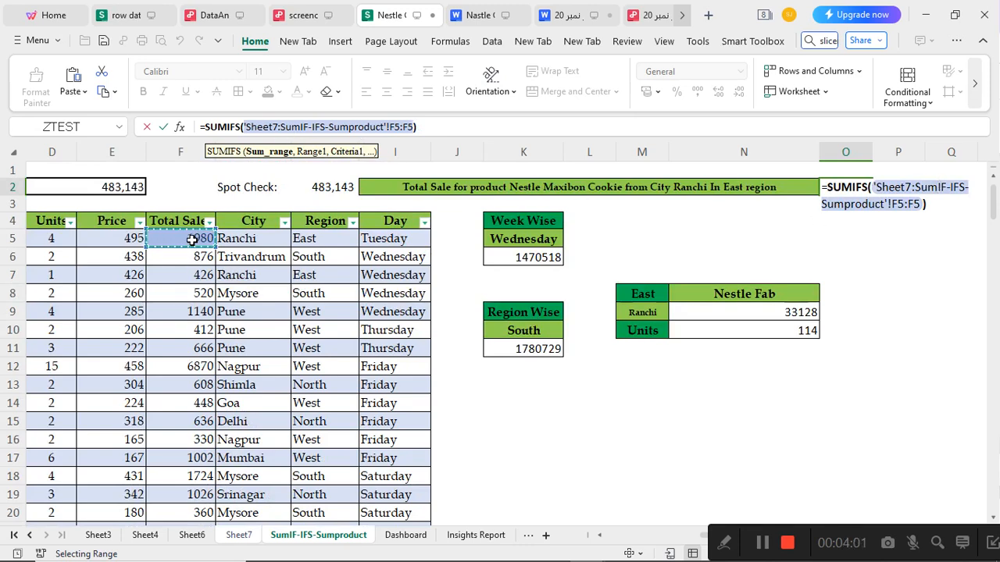
key(ctrl+Down)
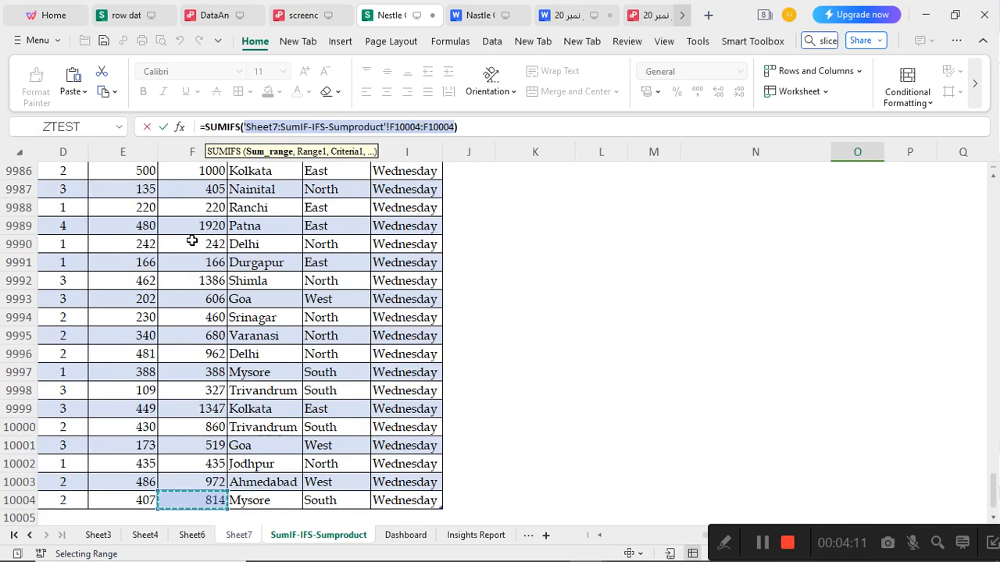
key(ctrl+shift+Up)
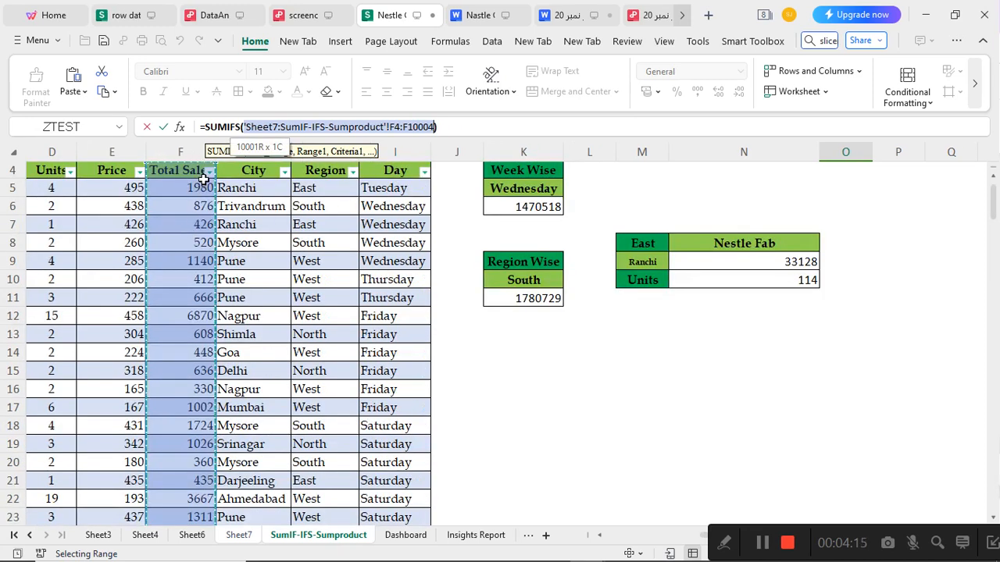
scroll(581, 268, up, 1)
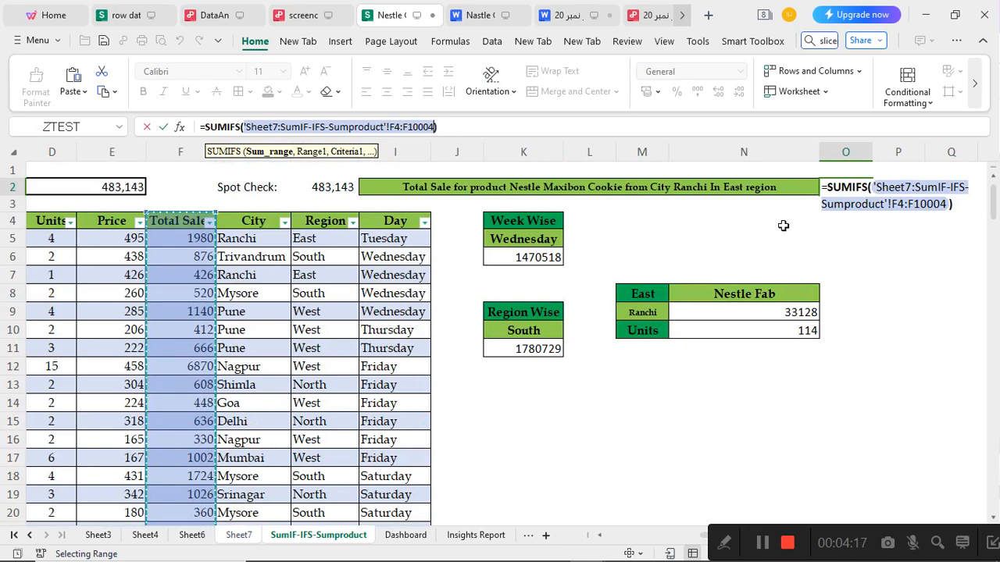
text(,)
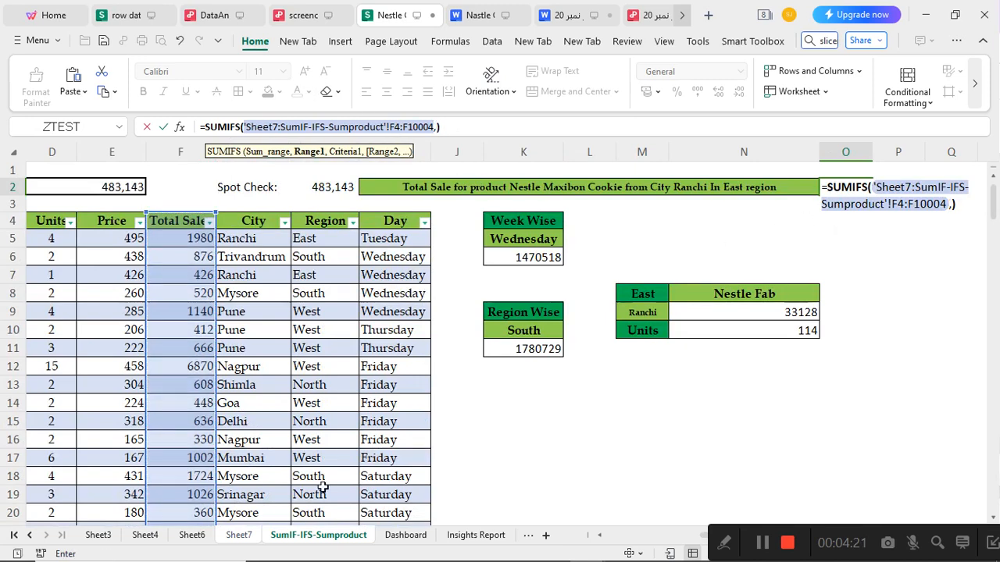
Set the first criteria range of the SUMIFS formula to the Product column, C4:C10004
drag(704, 536, 594, 538)
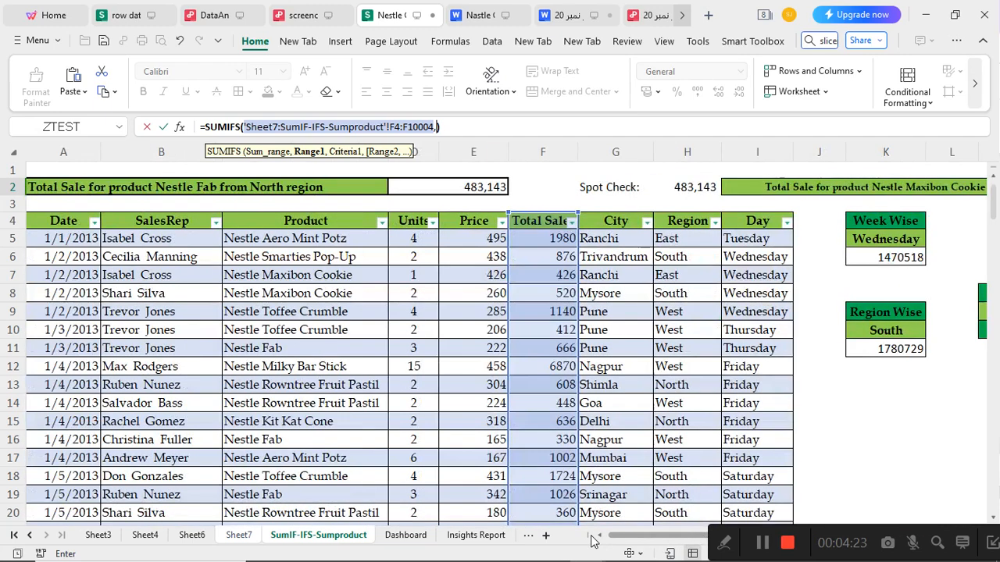
click(252, 240)
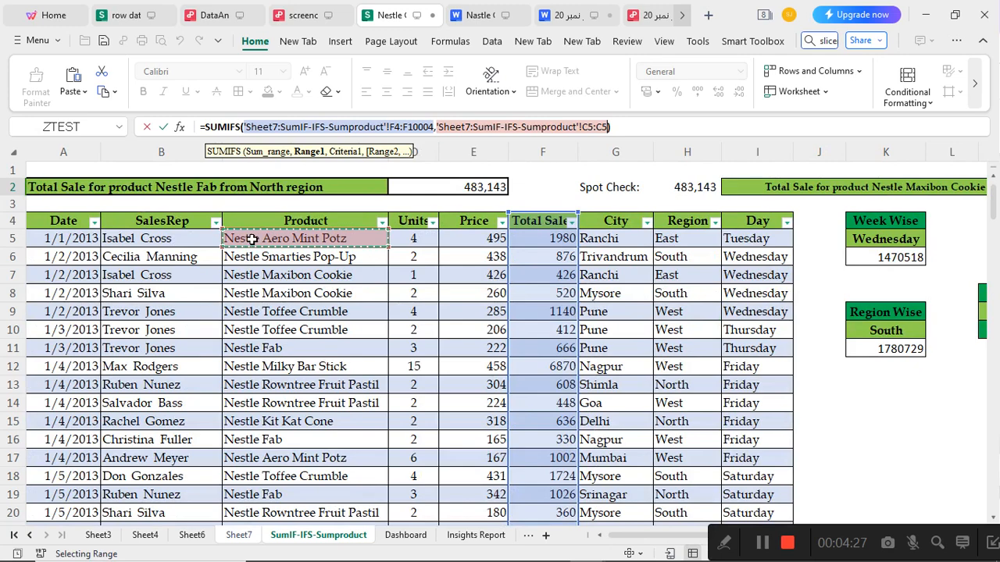
key(ctrl+shift+Down)
key(ctrl+shift+Up)
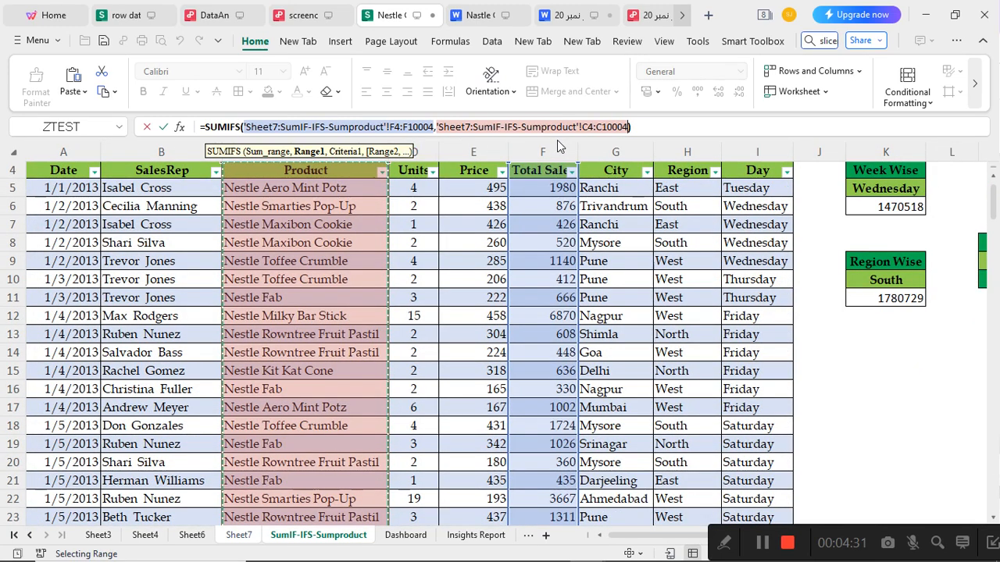
Set the first criterion of the SUMIFS formula to the Nestle Maxibon Cookie cell C8 and add a comma
text(,)
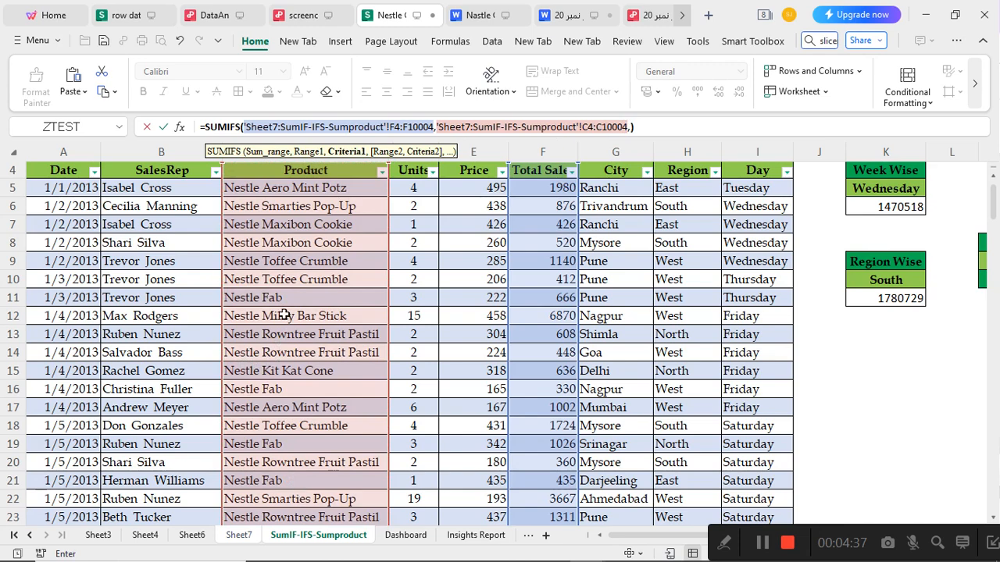
click(287, 243)
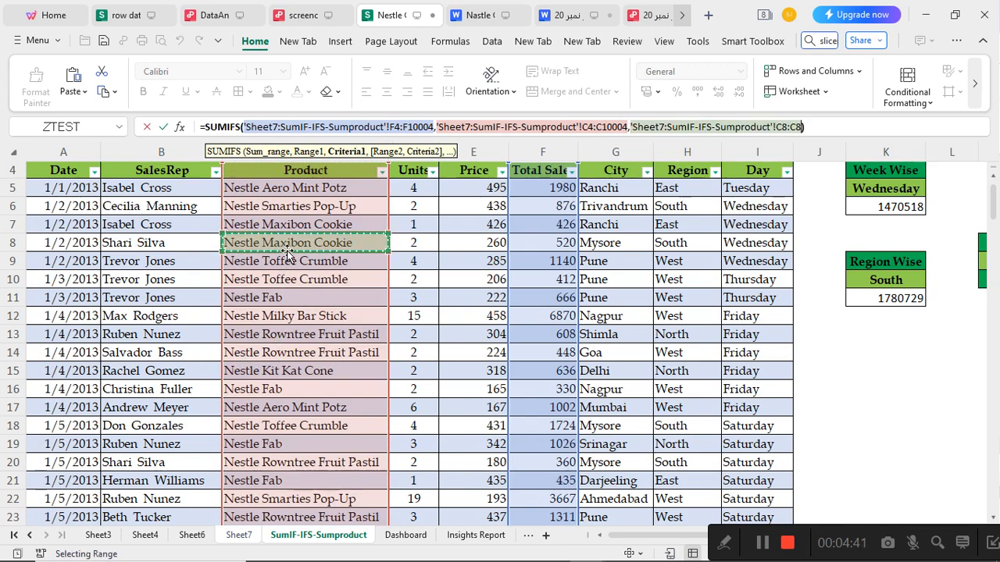
scroll(316, 248, up, 1)
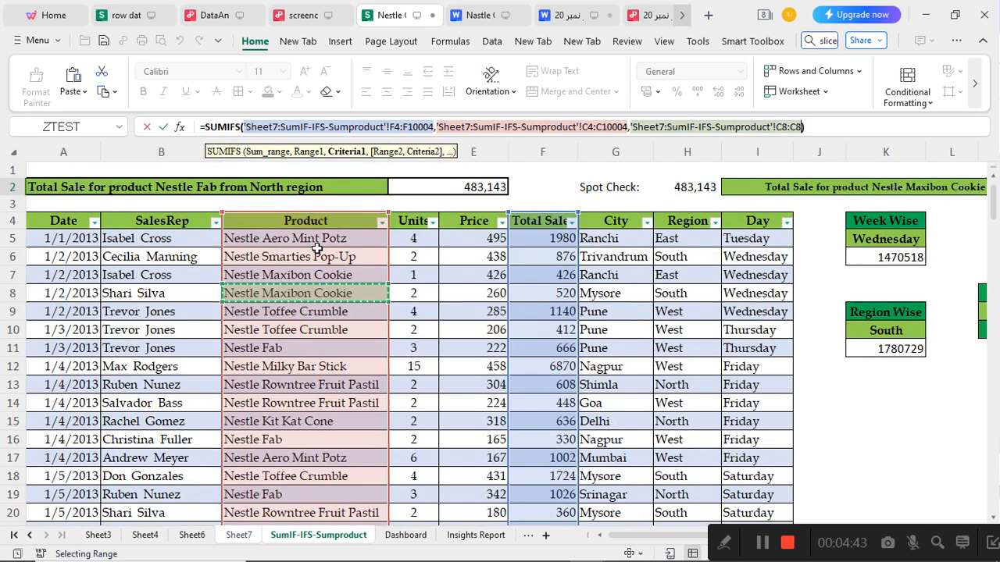
text(,)
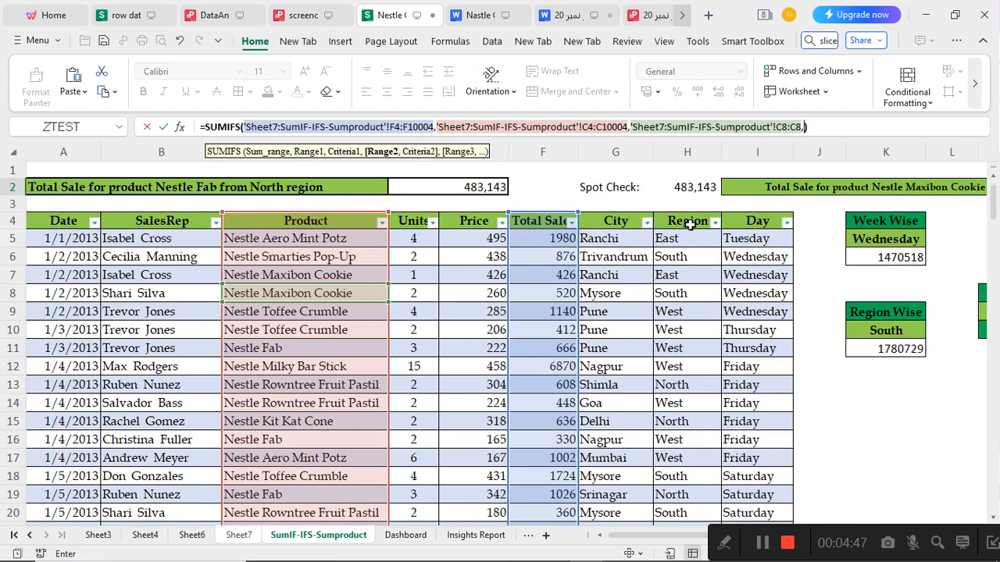
Add the City column G4:G10004 as the second criteria range, with the Ranchi cell G5 as its criterion
click(631, 237)
key(ctrl+Down)
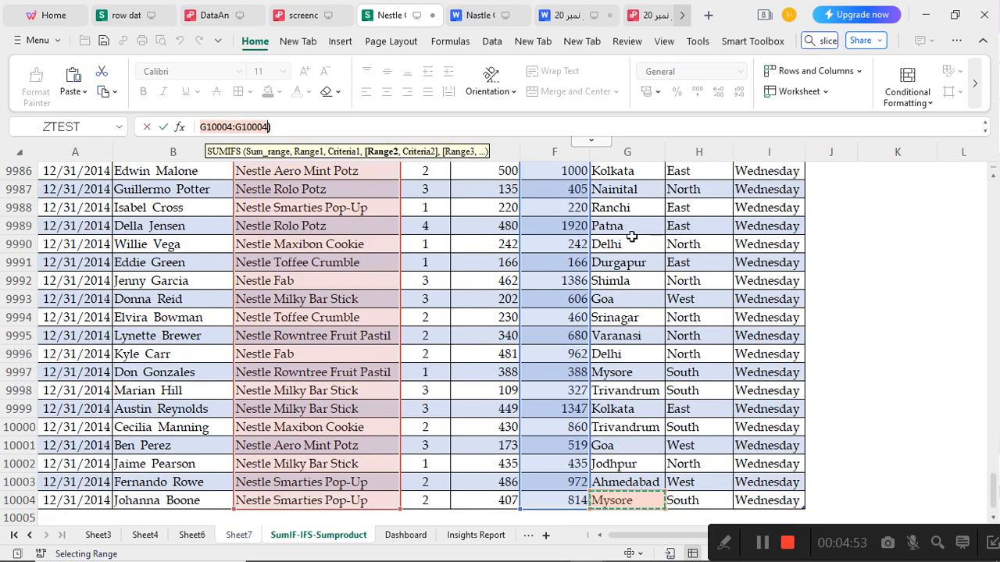
key(ctrl+shift+Up)
text(,)
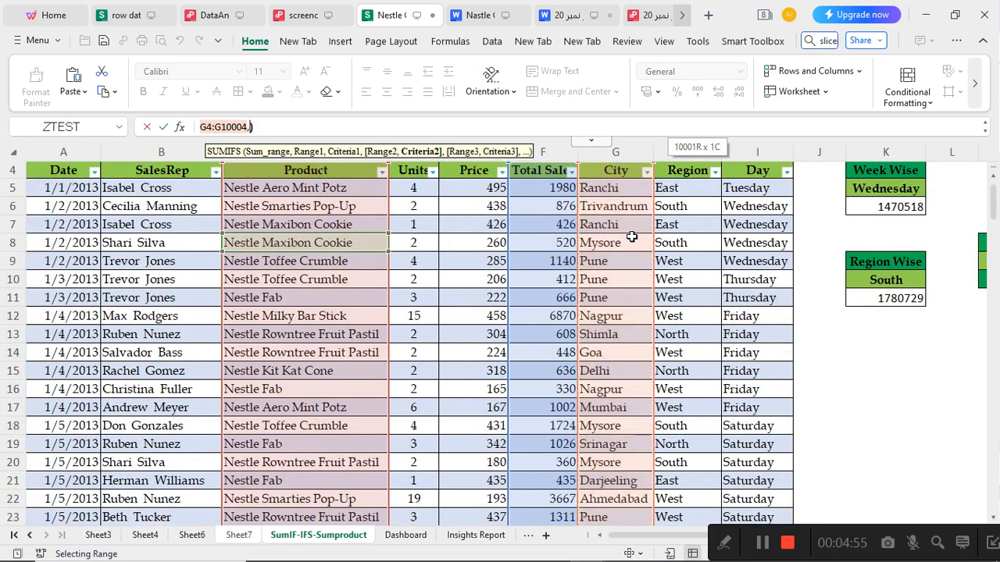
drag(598, 188, 613, 198)
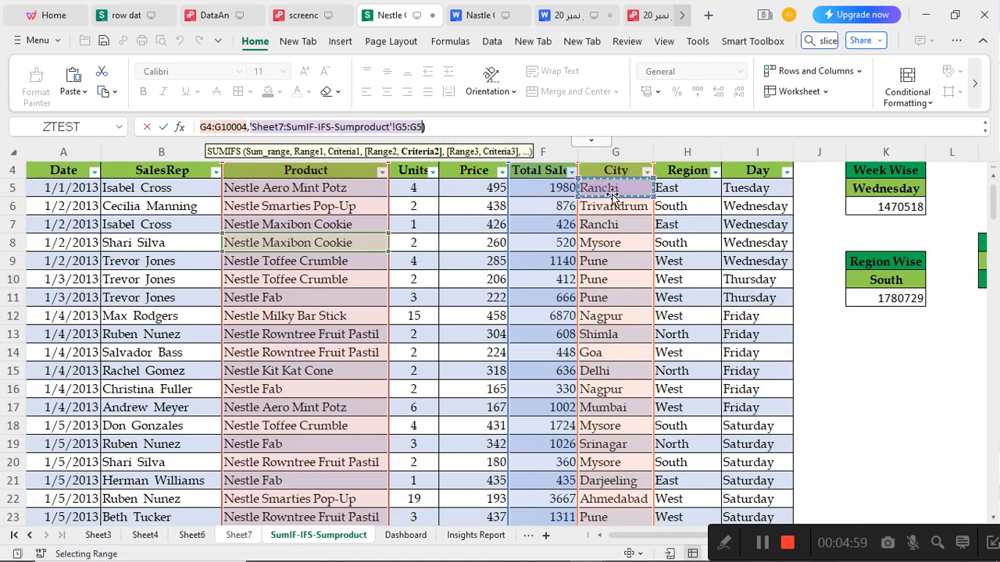
text(,)
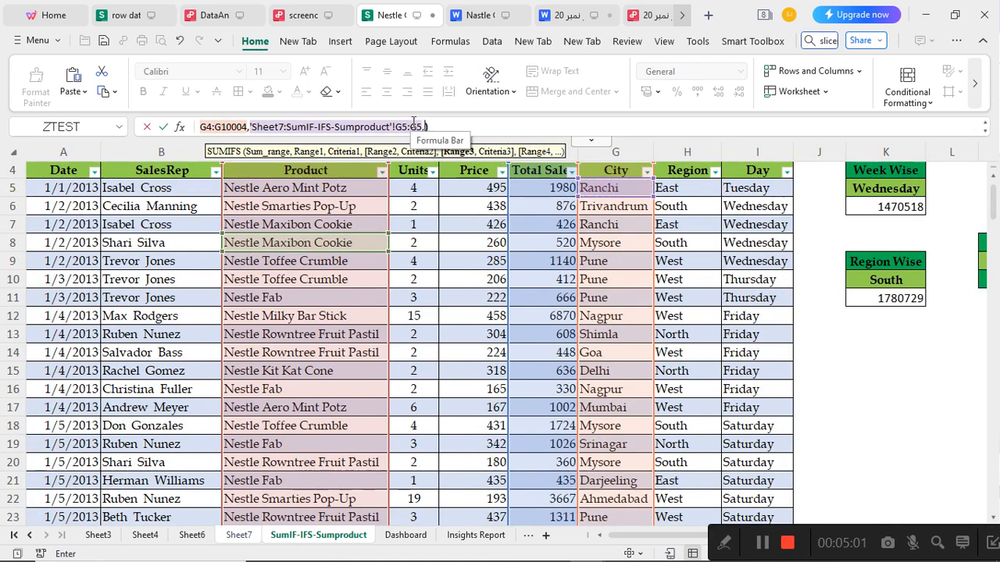
Add the Region column H4:H10004 as the third criteria range with the East cell H5 as criterion, and enter the formula
scroll(597, 194, up, 1)
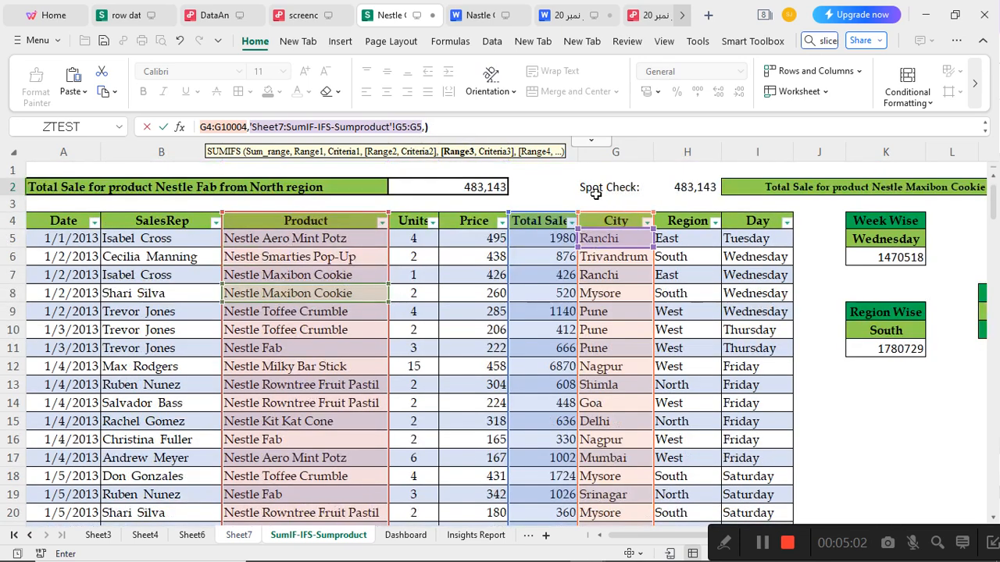
click(677, 240)
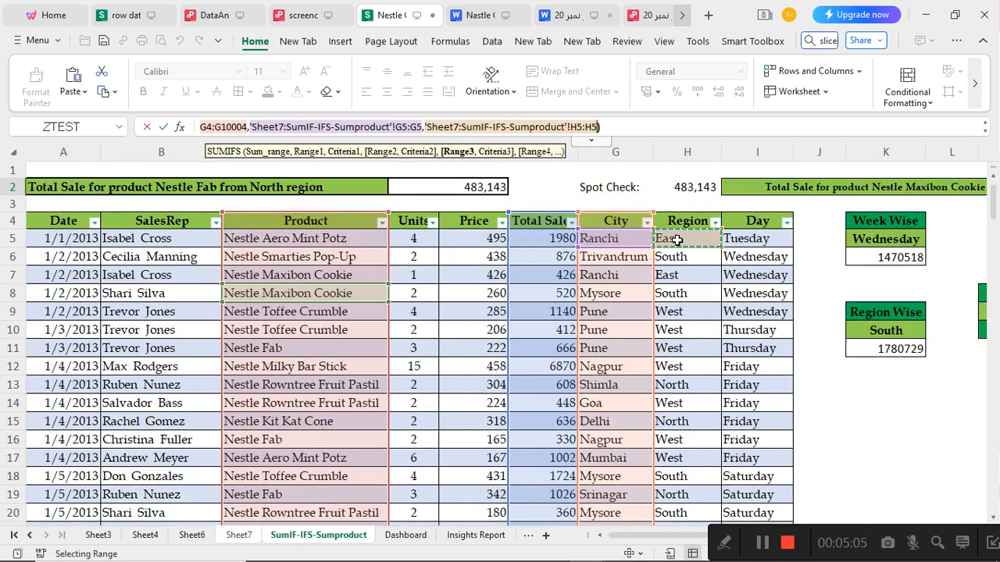
key(ctrl+Down)
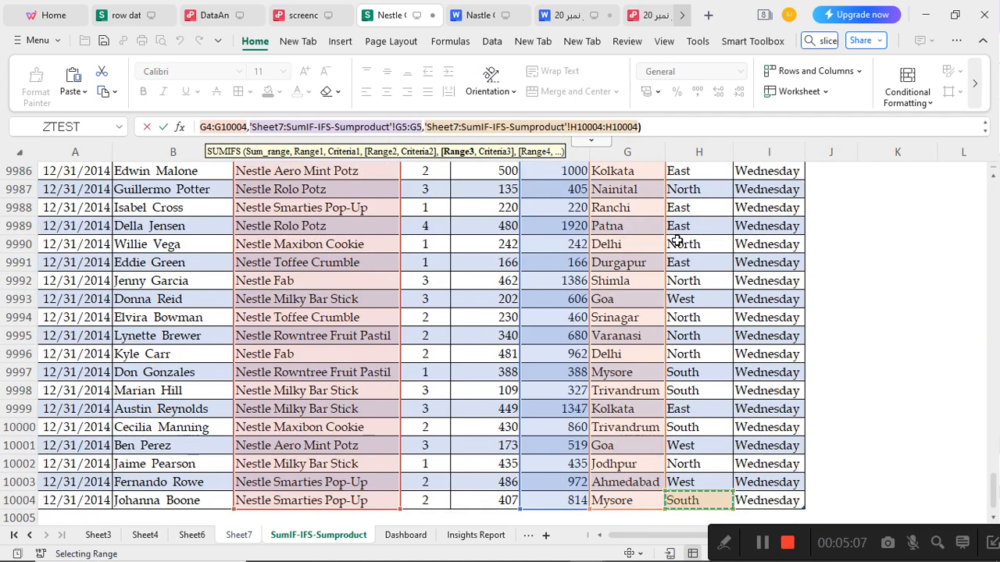
key(ctrl+shift+Up)
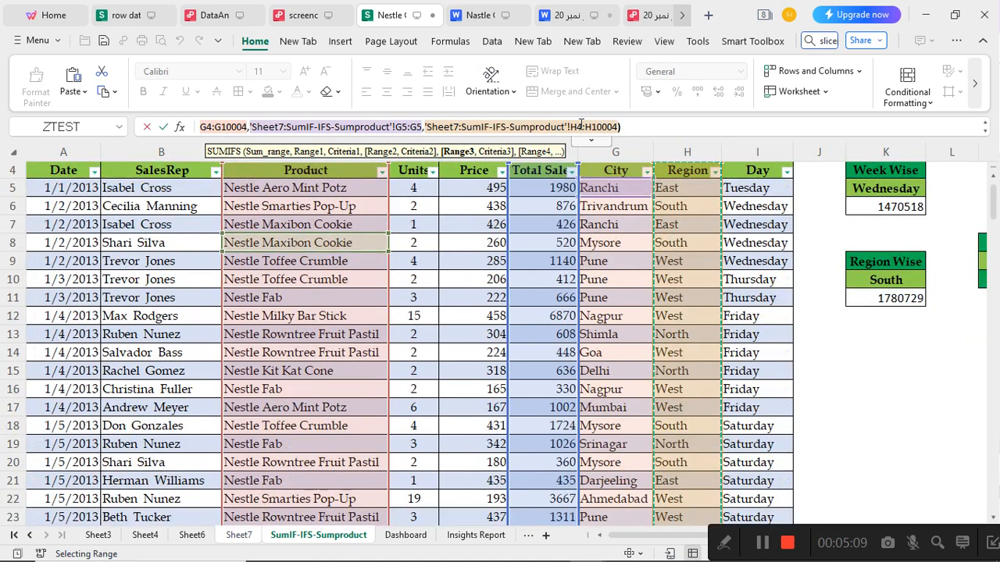
text(,)
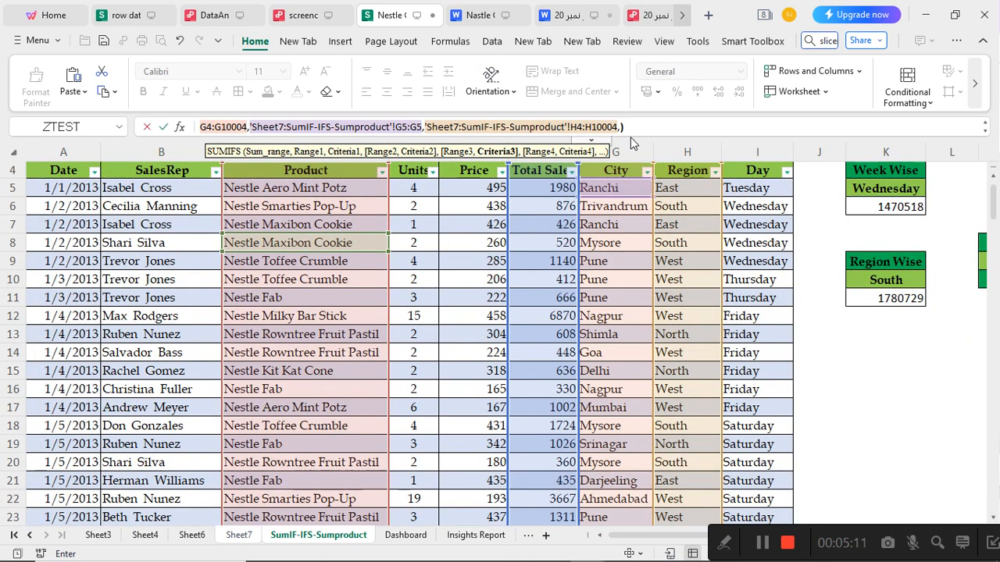
scroll(634, 195, up, 1)
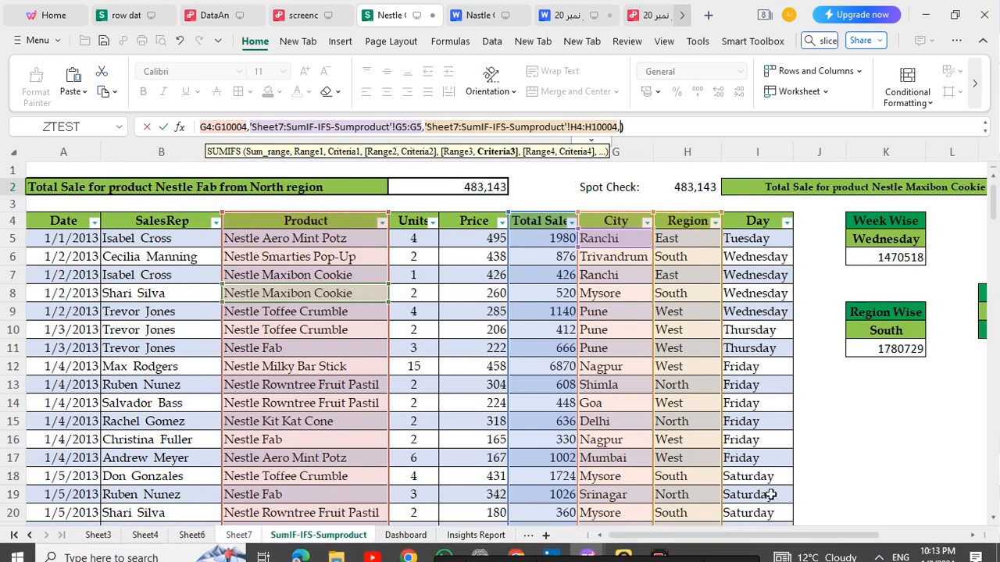
drag(762, 536, 851, 535)
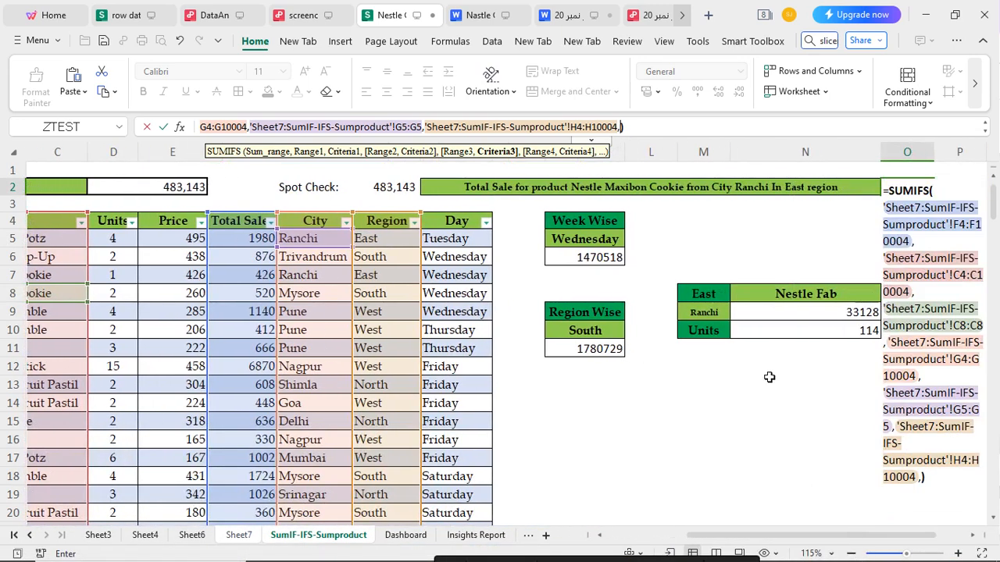
click(374, 241)
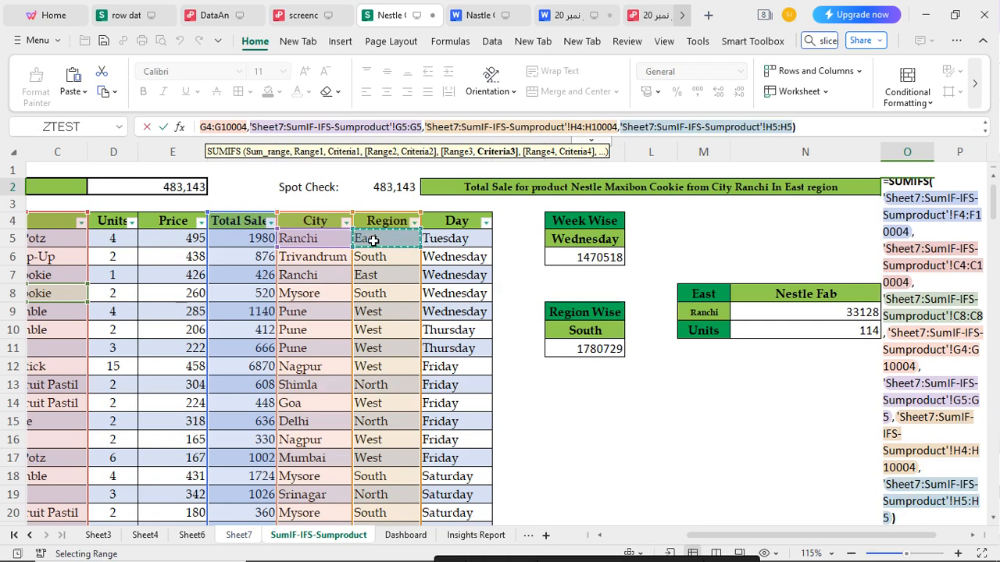
key(Return)
Examine the ranges and criteria of the SUMIFS formula in O2 through its last argument, and close it without changes
double_click(902, 188)
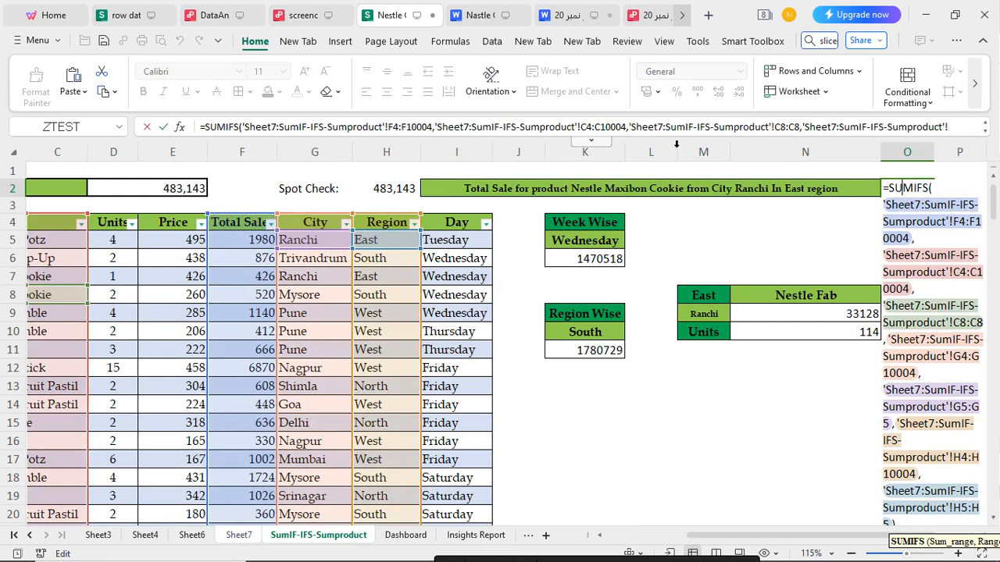
click(952, 125)
scroll(959, 128, down, 1)
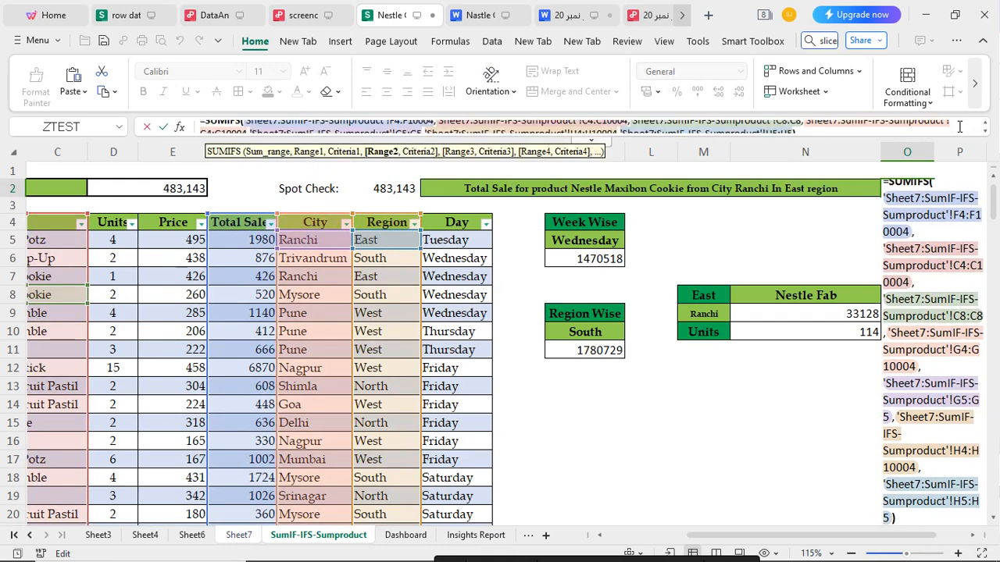
click(793, 126)
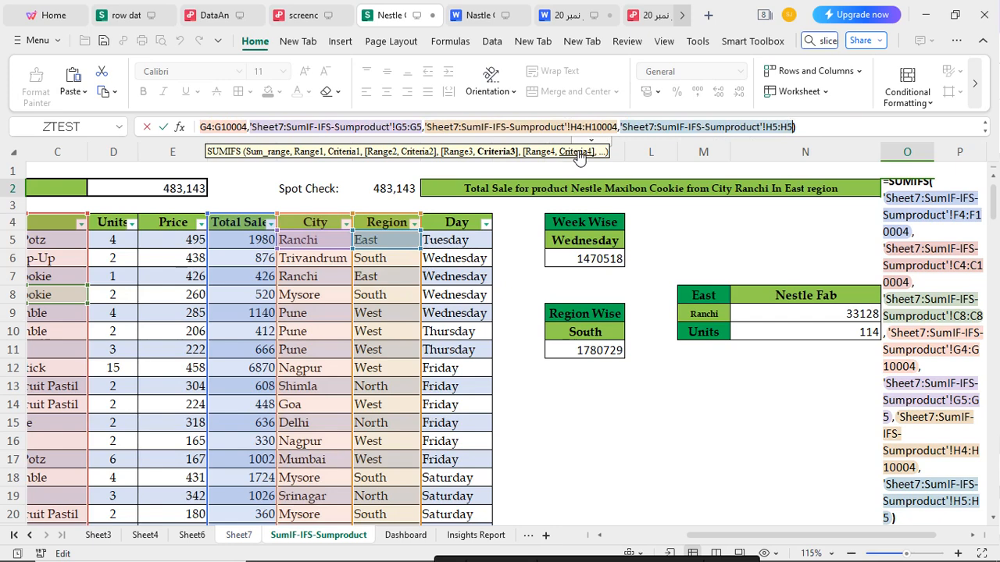
key(Return)
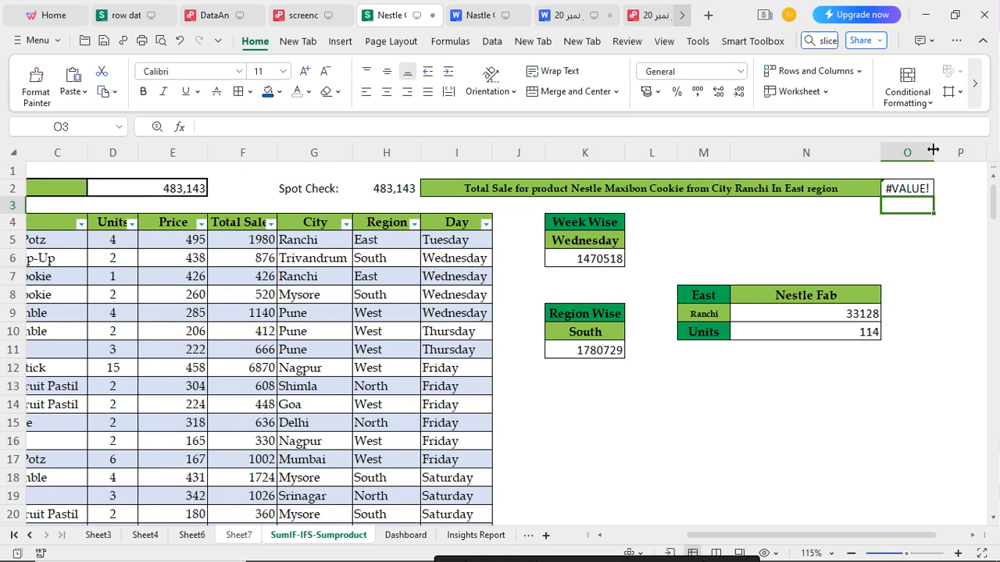
click(896, 189)
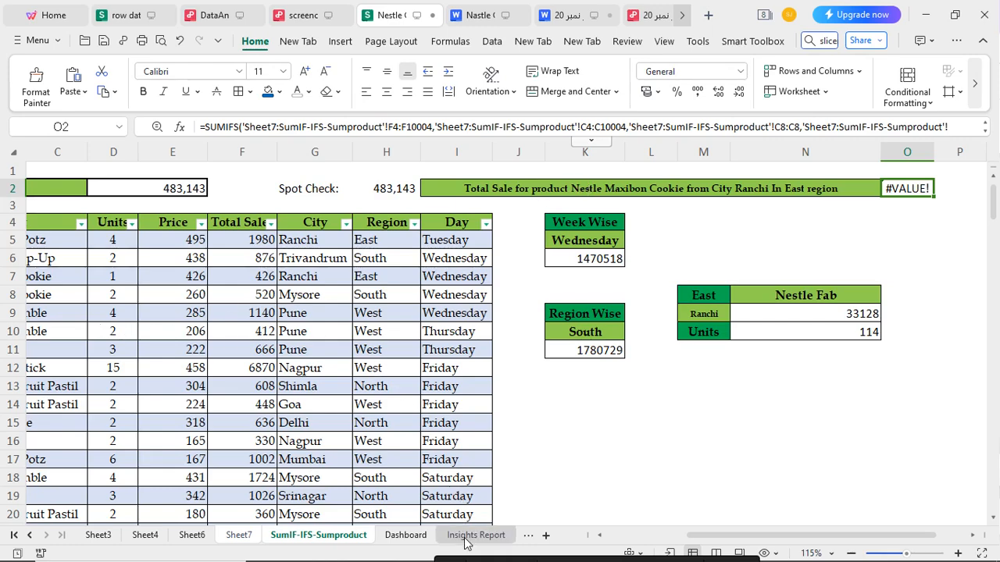
Add a blank worksheet and return to the SumIF-IFS-Sumproduct sheet alone, ungrouped from Sheet7
drag(716, 542, 613, 539)
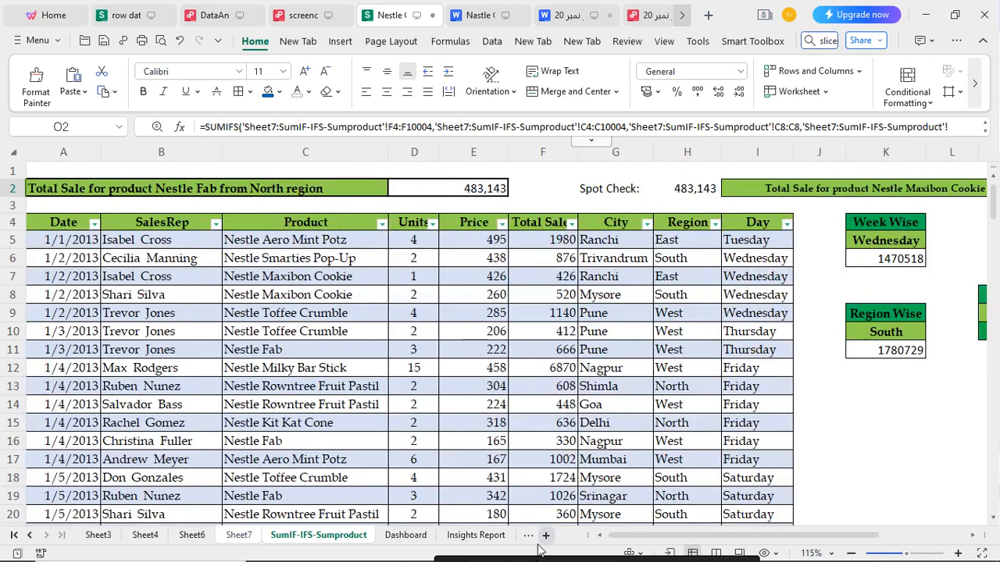
click(546, 536)
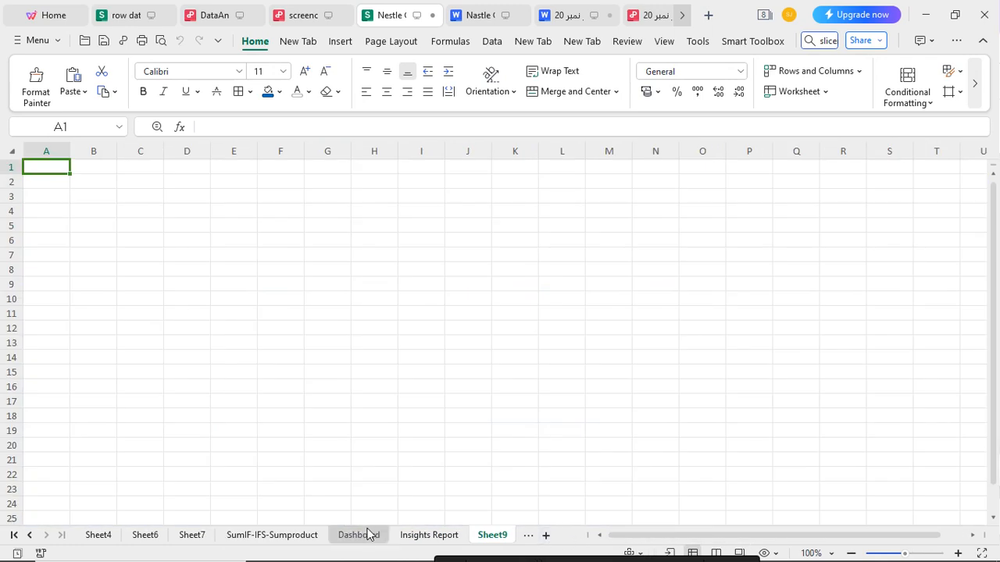
click(291, 537)
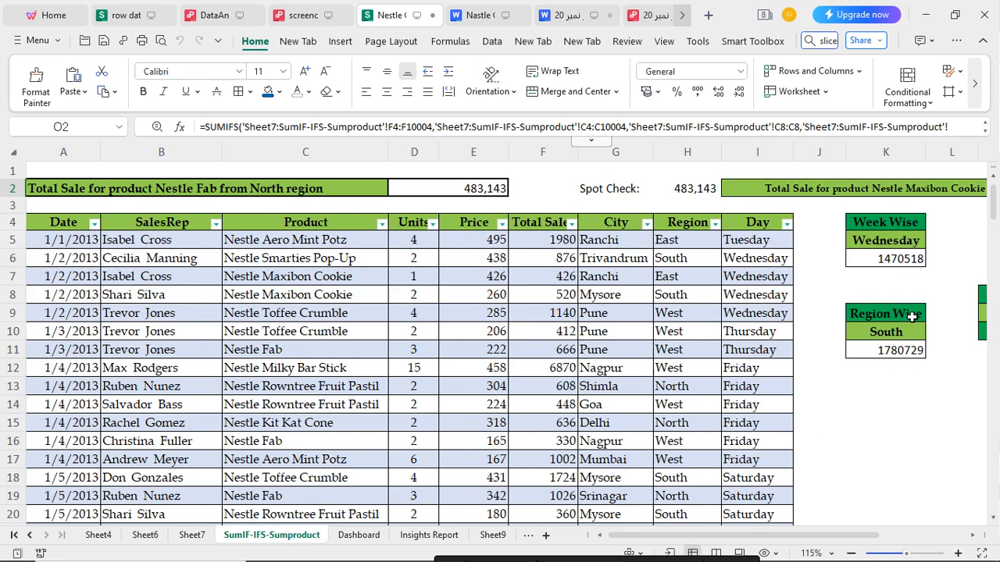
drag(719, 537, 801, 537)
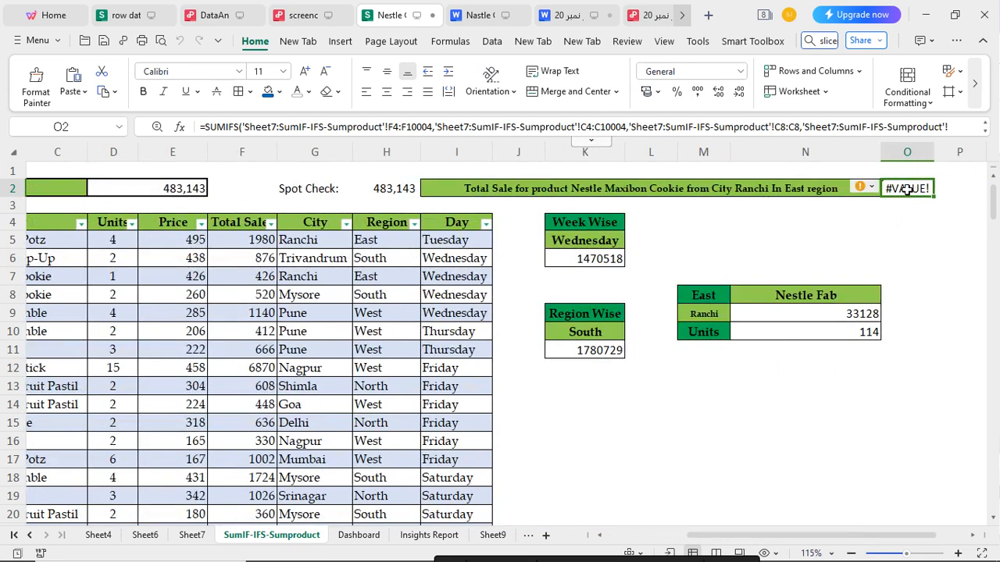
Clear the faulty formula in O2 and start a new SUMIFS function there
double_click(906, 188)
key(ctrl+a)
key(BackSpace)
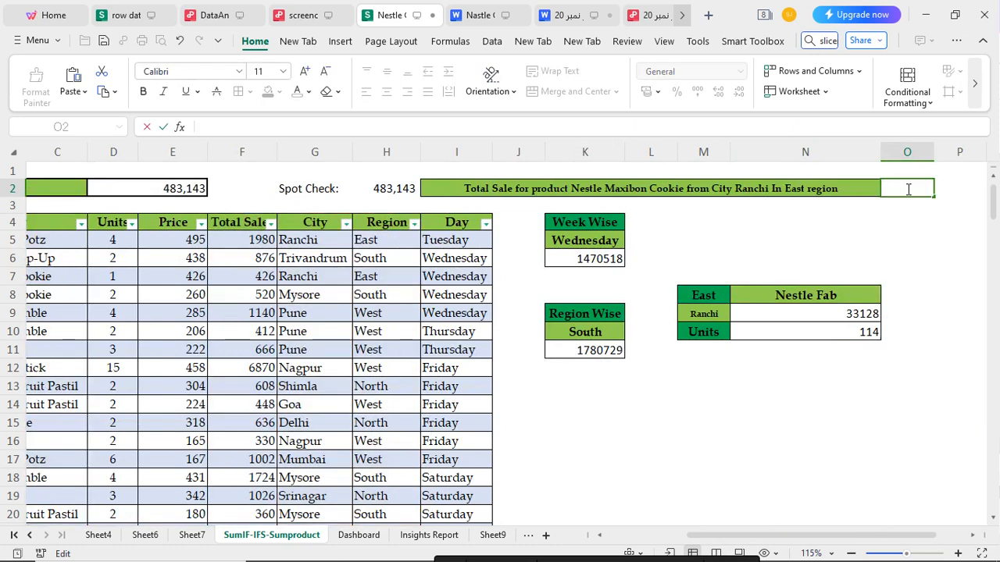
text(=sum)
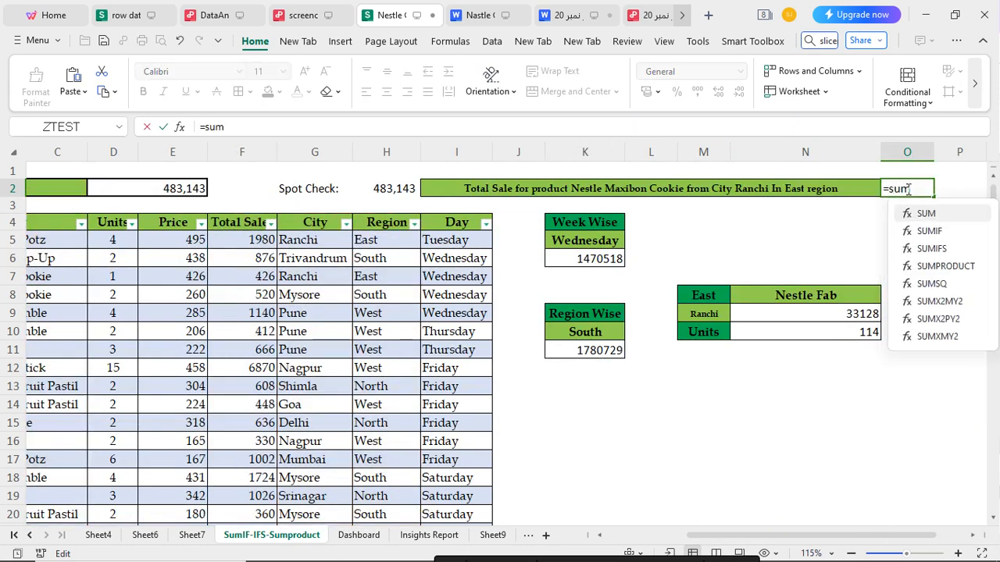
double_click(935, 248)
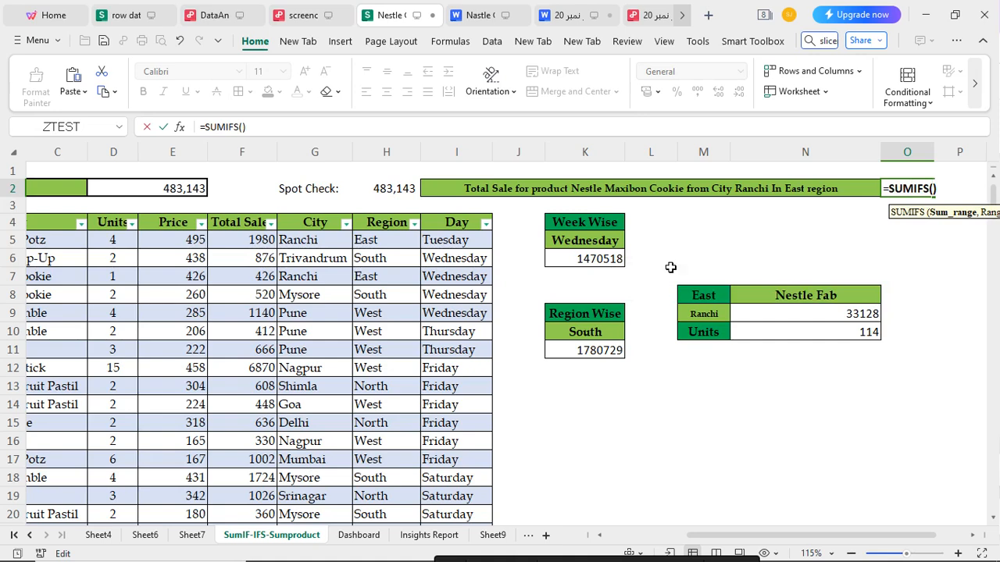
Set the sum range of the new SUMIFS formula to the Total Sales column, F4:F10004, followed by a comma
click(240, 243)
key(ctrl+Down)
key(ctrl+shift+Up)
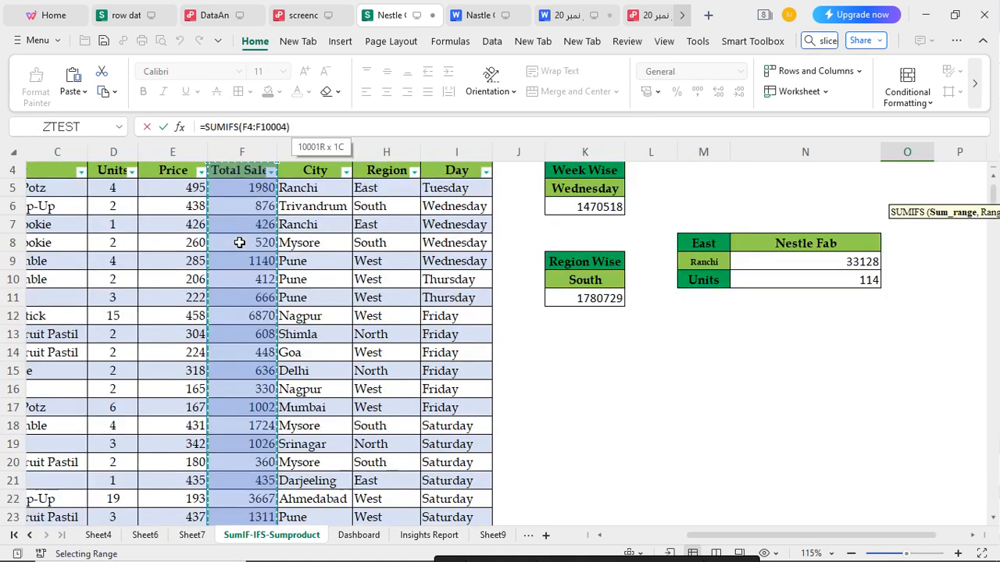
scroll(654, 193, up, 1)
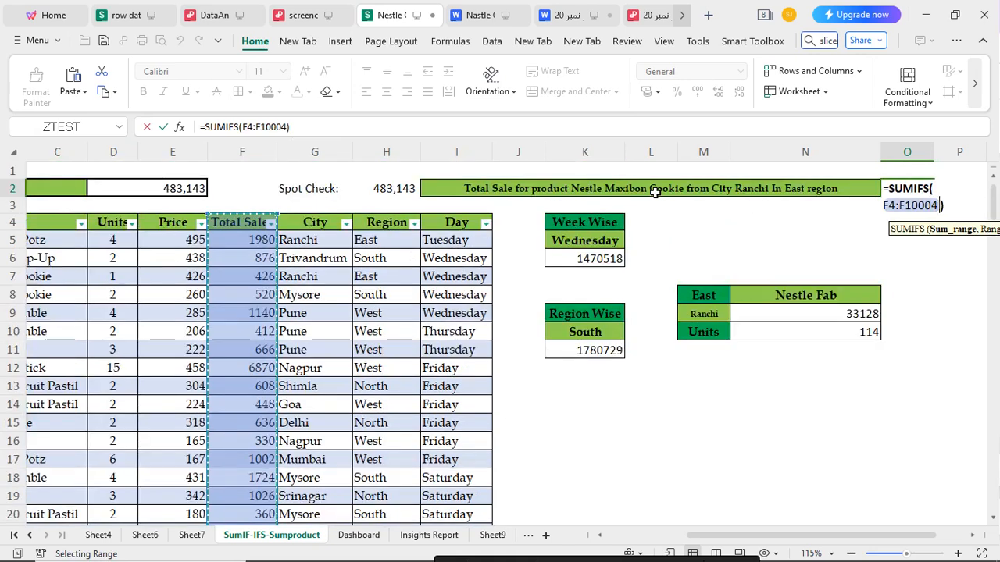
text(,)
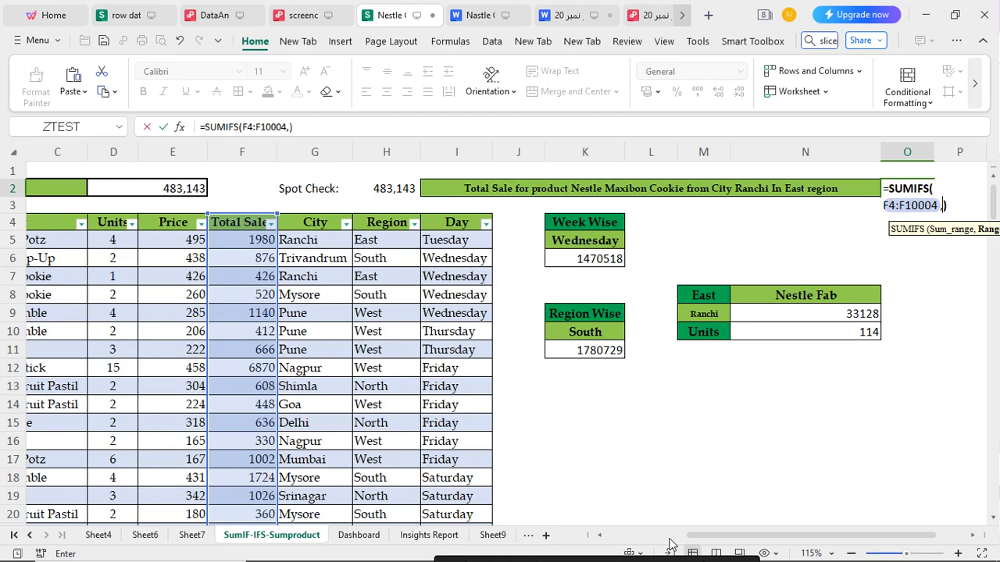
Set the first criteria range to the Product column, C4:C10004, and add a comma for its criterion
drag(712, 539, 616, 536)
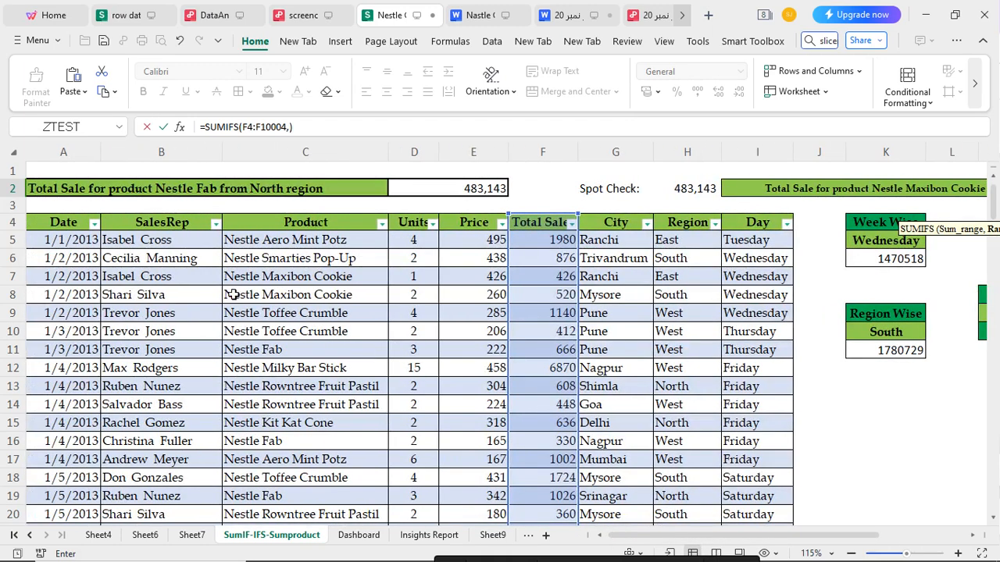
click(258, 240)
key(ctrl+Down)
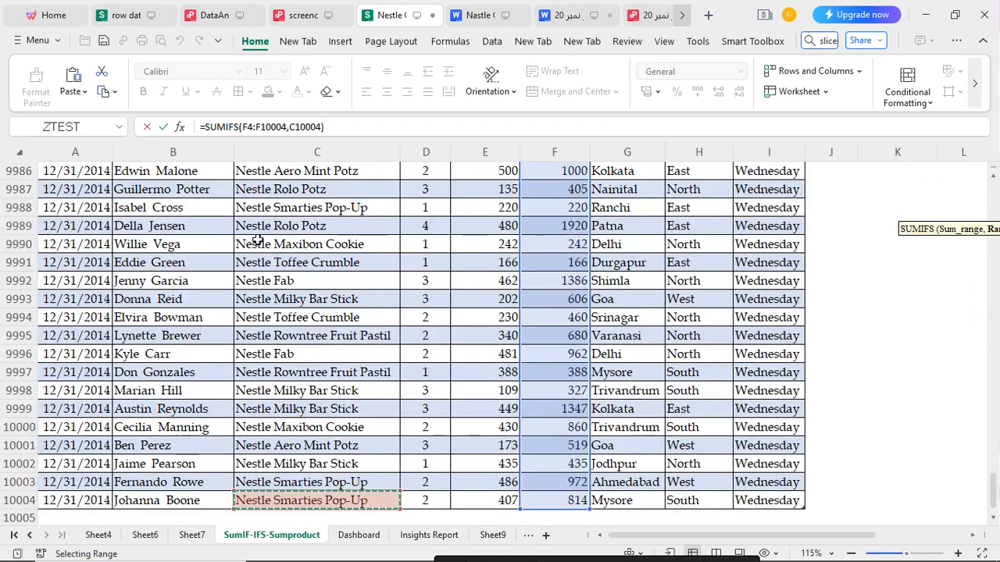
key(ctrl+shift+Up)
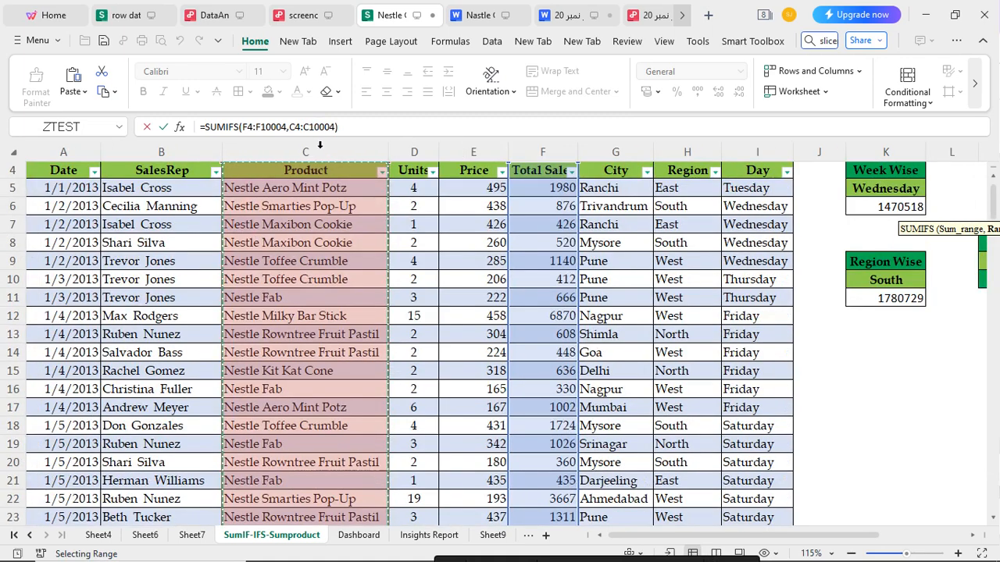
text(,)
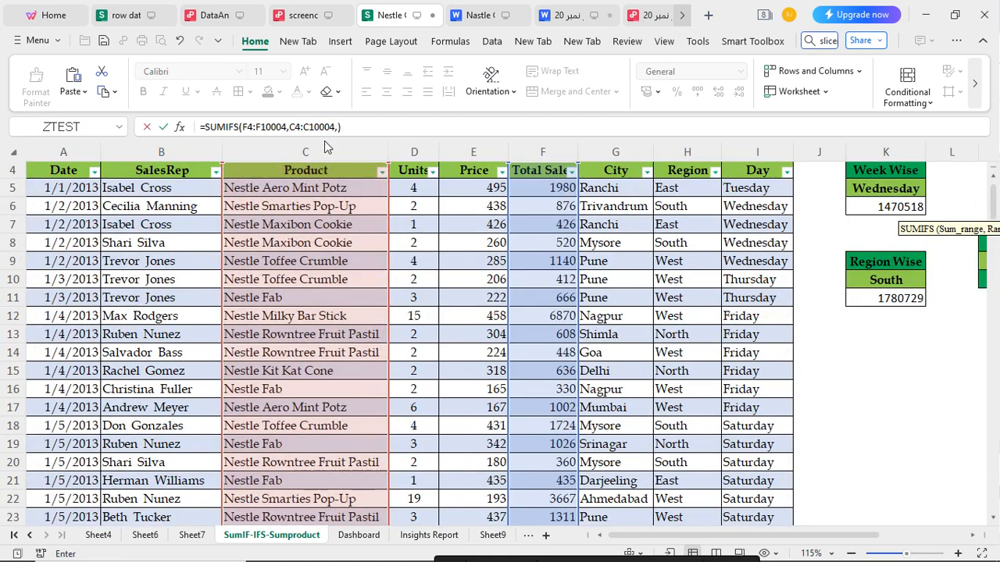
Set C8 as the product criterion, and add the City range G4:G10004 with G5 (Ranchi) as its criterion, followed by a comma
click(296, 245)
text(,)
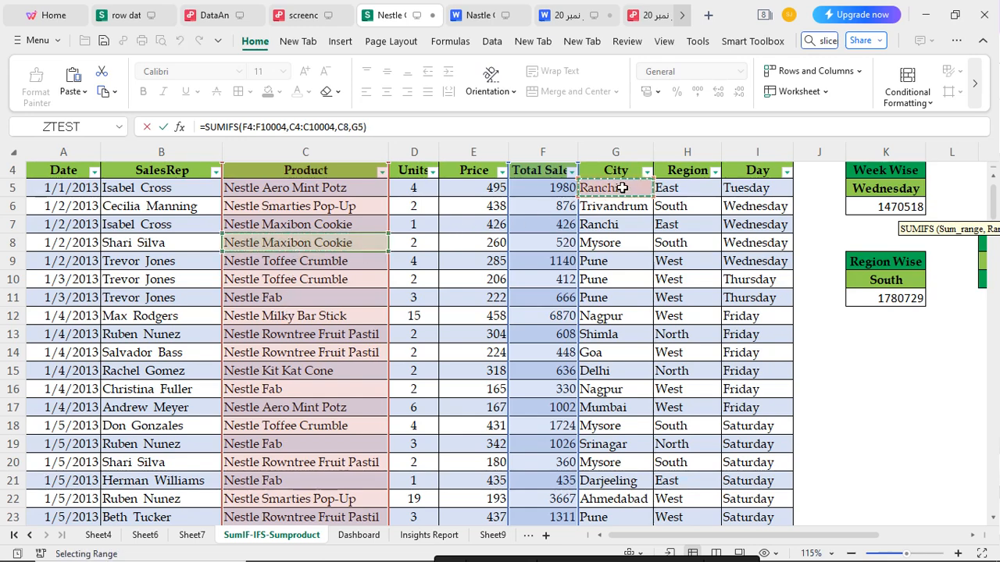
key(ctrl+shift+Down)
key(ctrl+shift+Up)
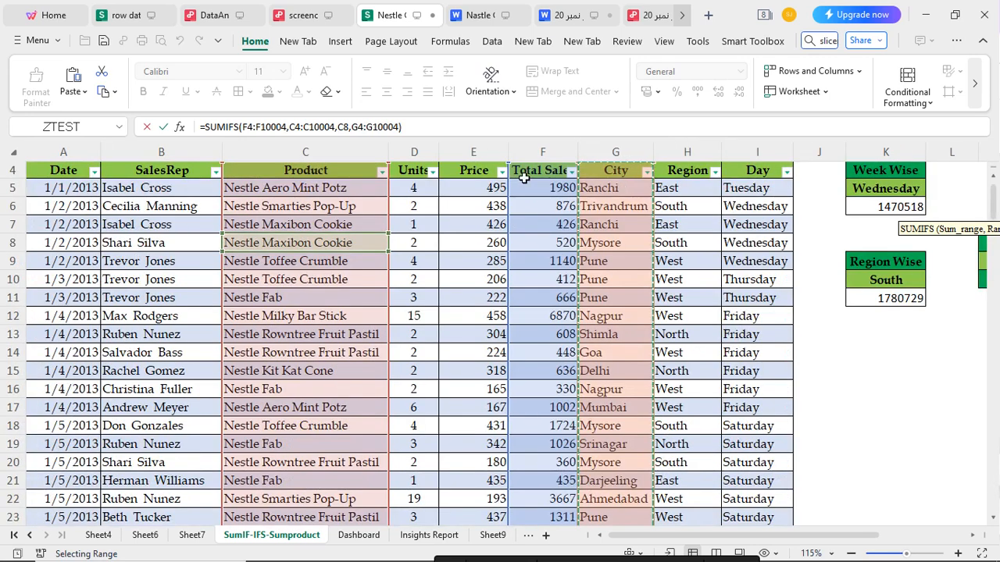
text(,)
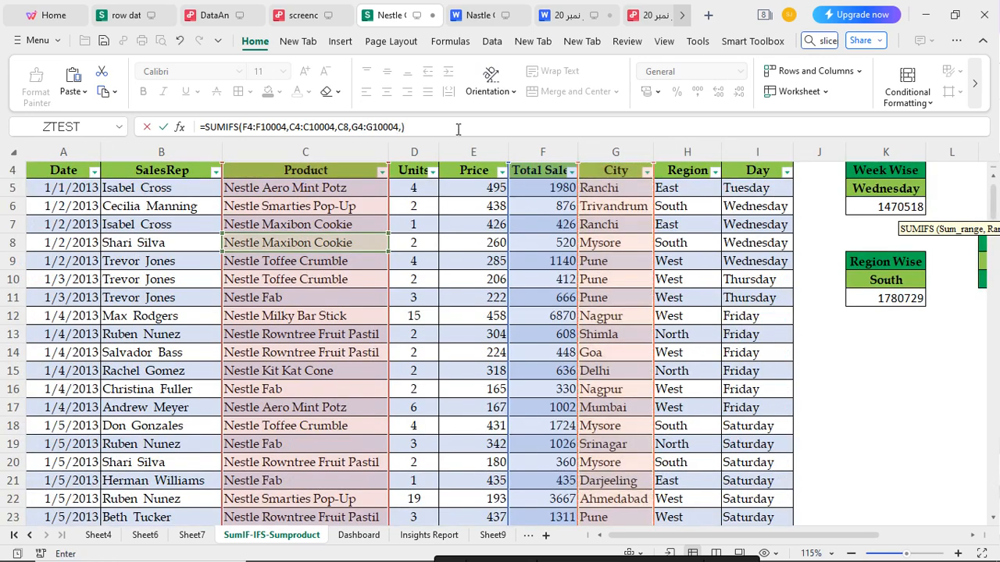
click(599, 187)
text(,)
Add the Region range H4:H10004 with H5 (East) as its criterion and complete the SUMIFS formula in O2
click(701, 191)
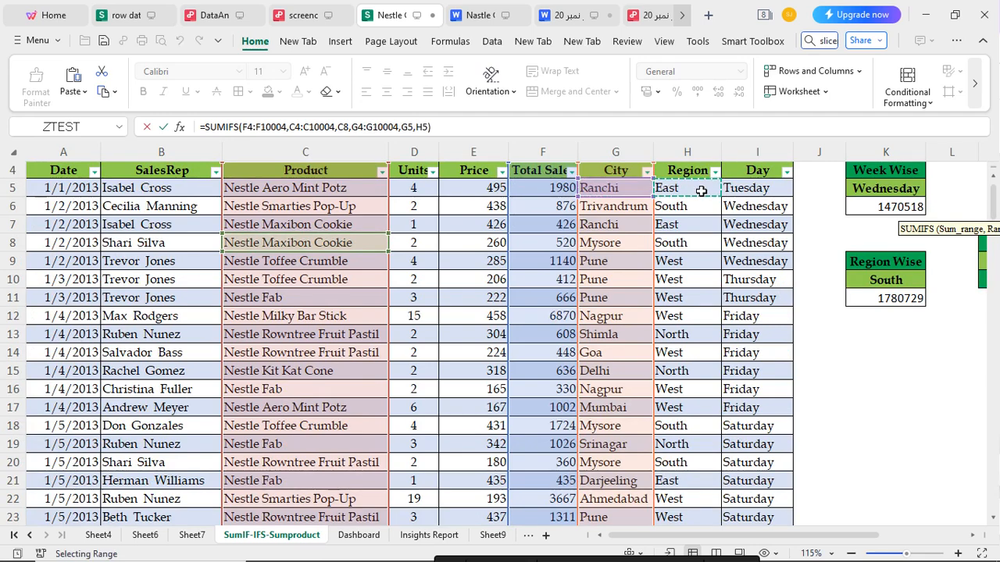
key(ctrl+Down)
key(ctrl+shift+Up)
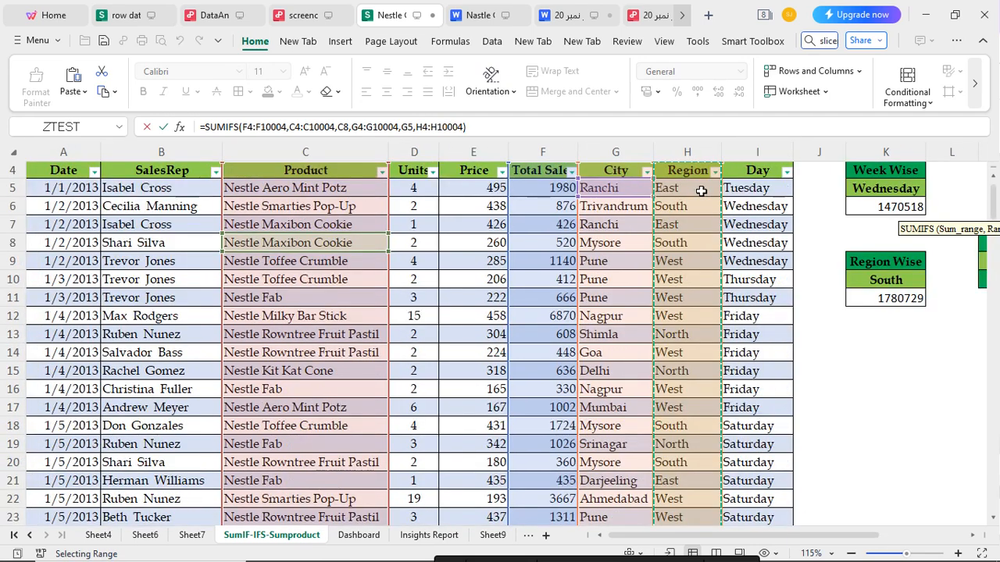
text(,)
click(701, 191)
key(Return)
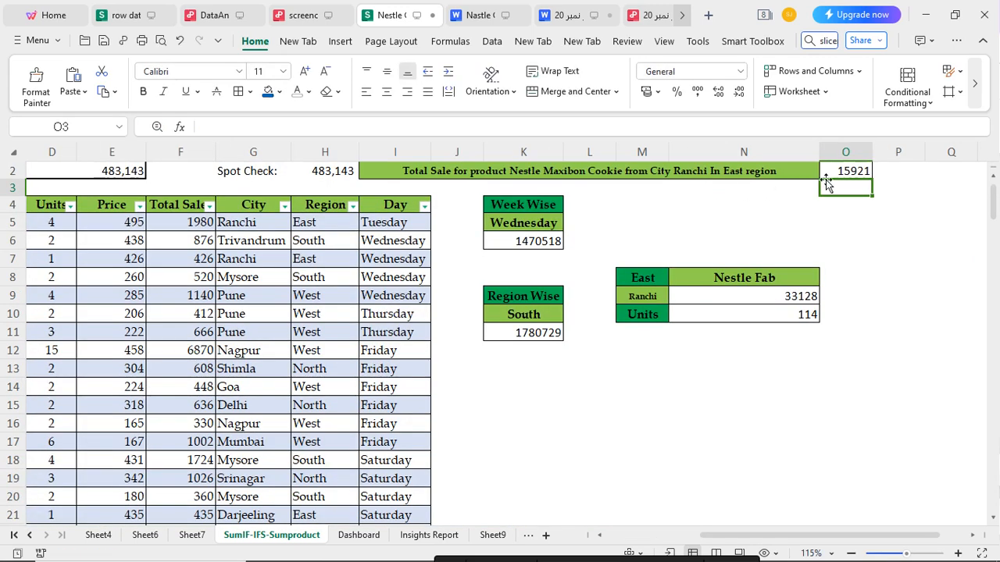
scroll(847, 183, up, 1)
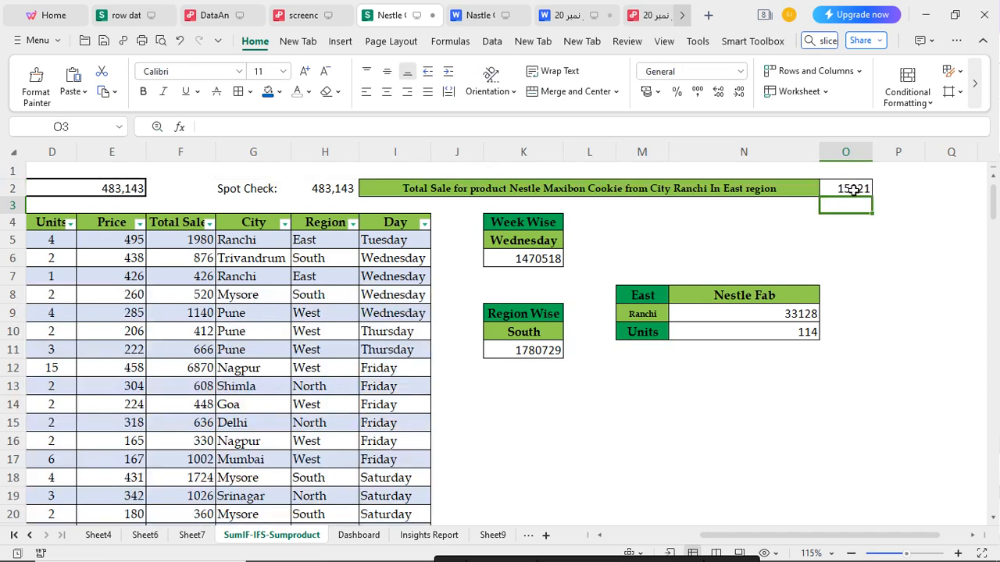